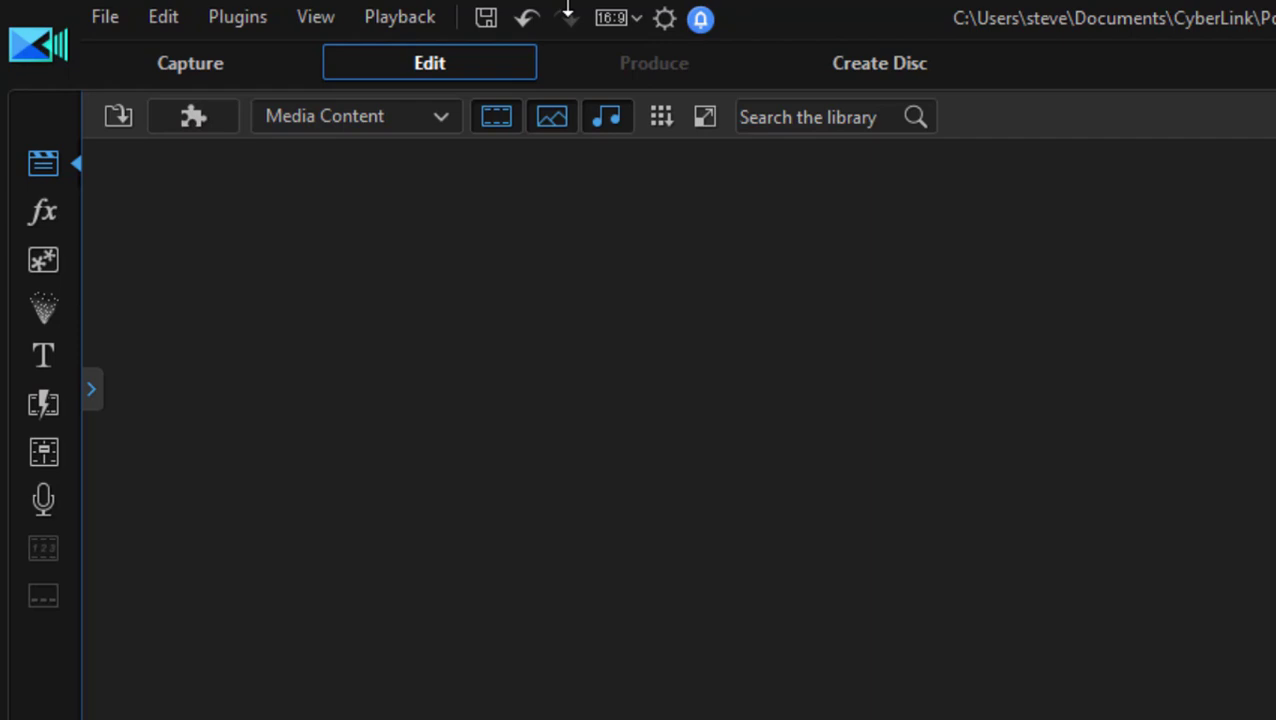
# - Open the particle library and preview 02_light, 10_Flower, Airport Baggage, Airplanes and 12_Sea
pyautogui.click(42, 315)
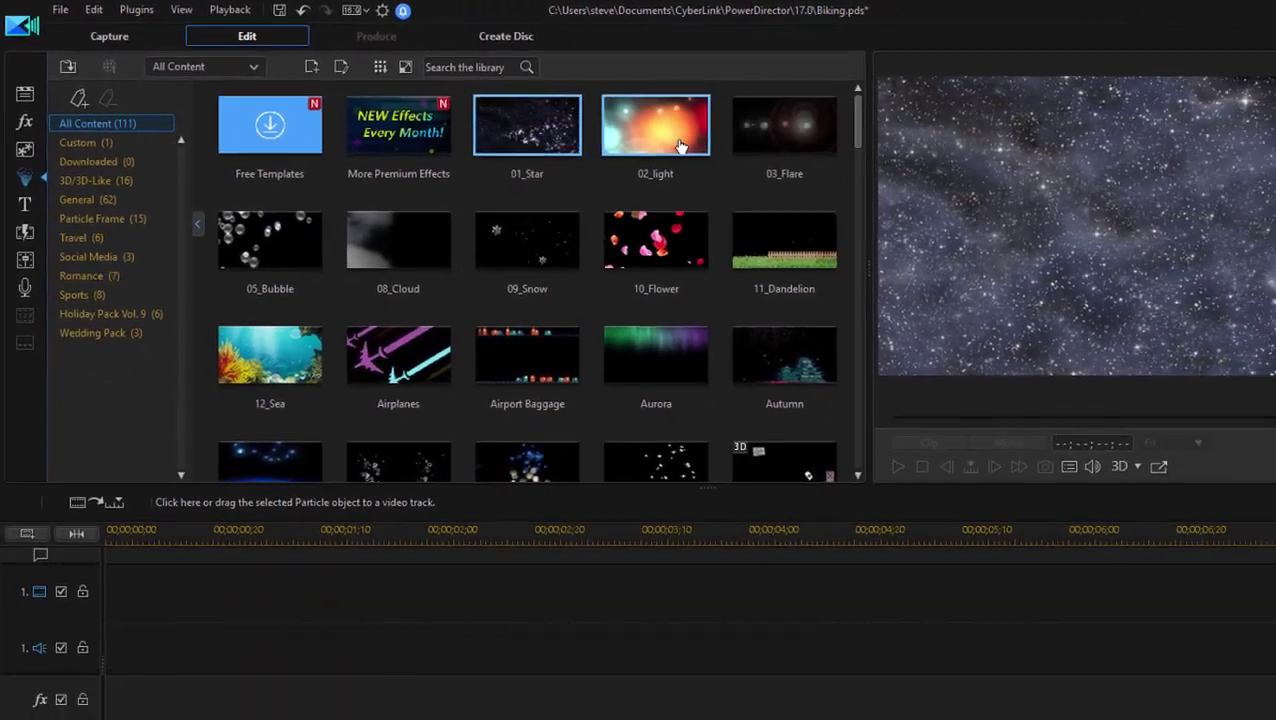
pyautogui.click(680, 147)
pyautogui.click(690, 262)
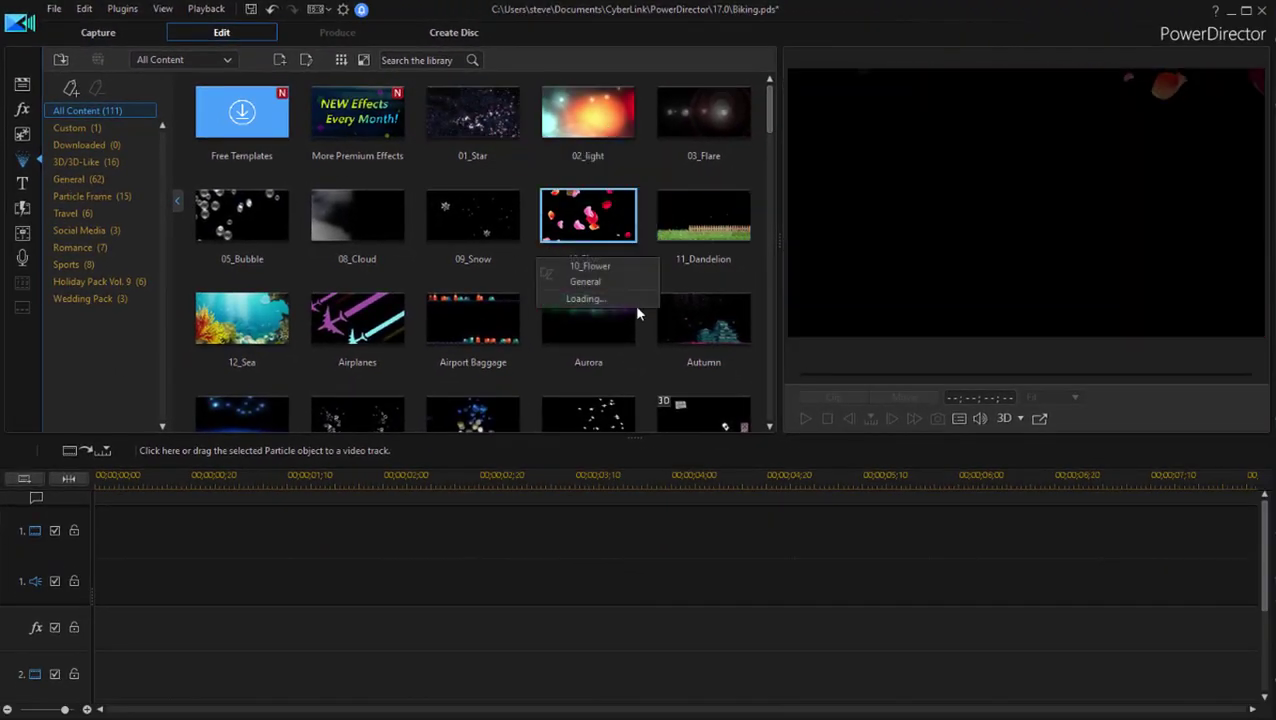
pyautogui.click(472, 318)
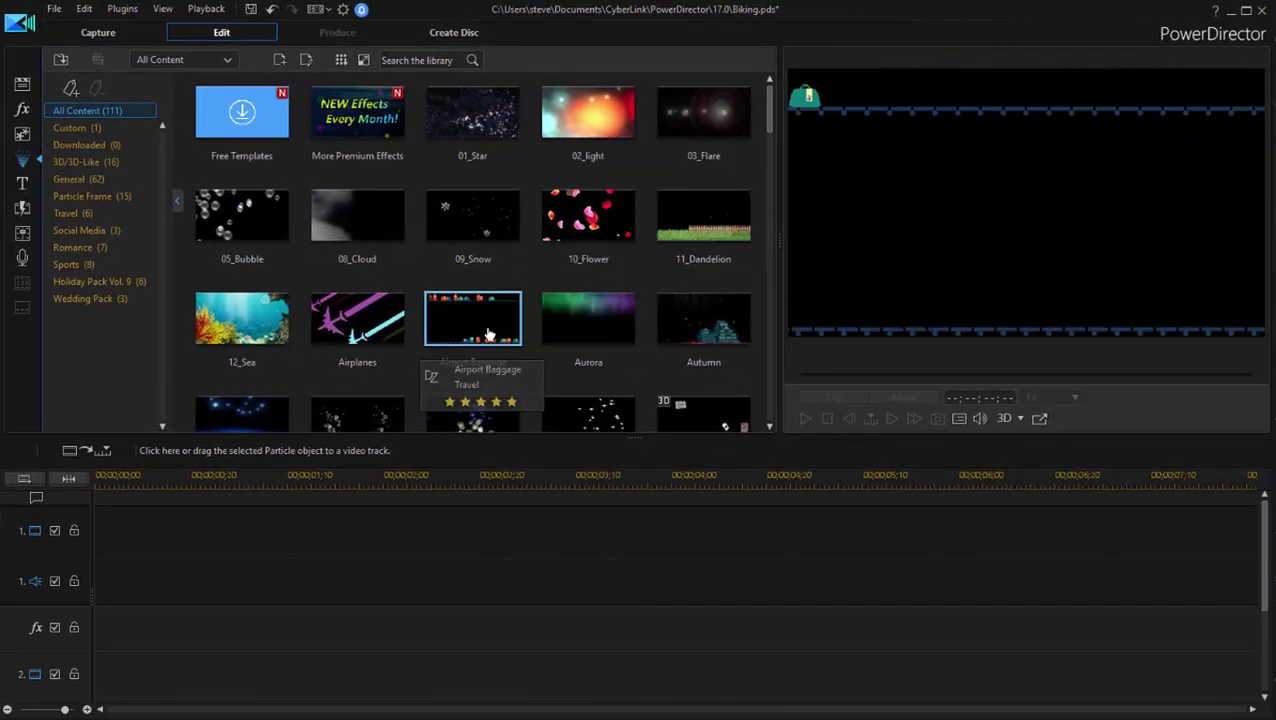
pyautogui.click(385, 328)
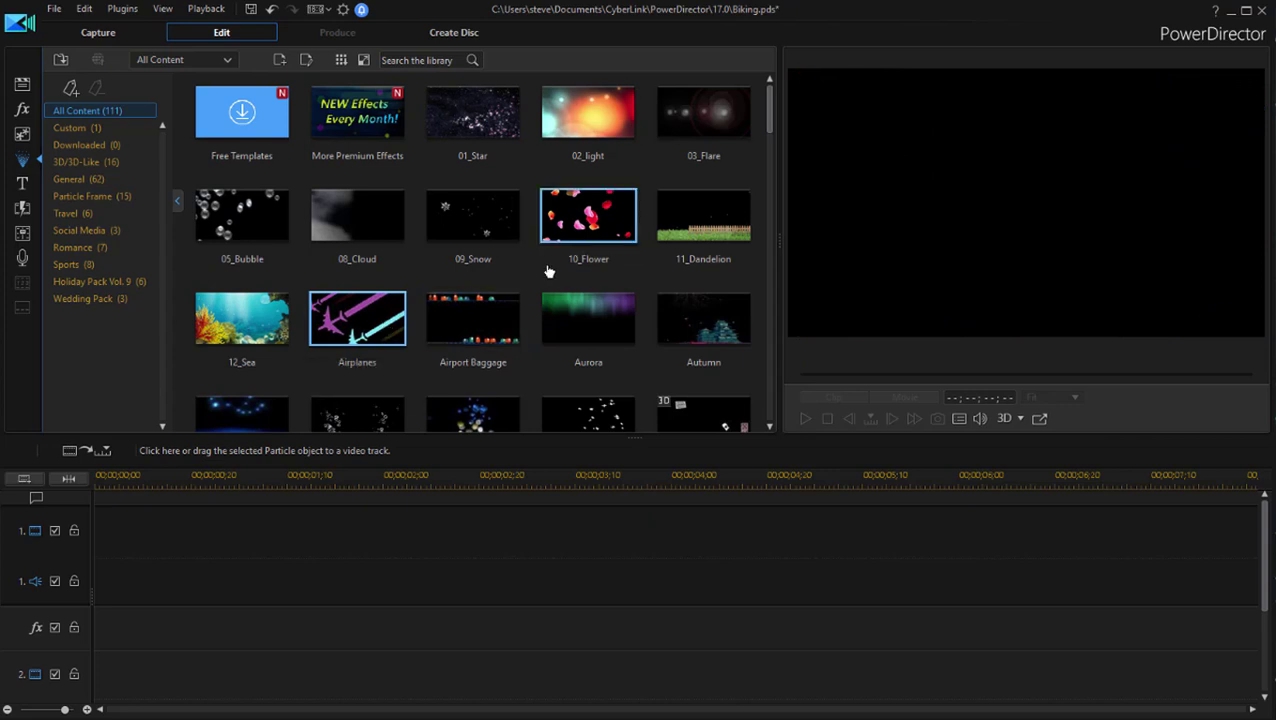
pyautogui.click(245, 319)
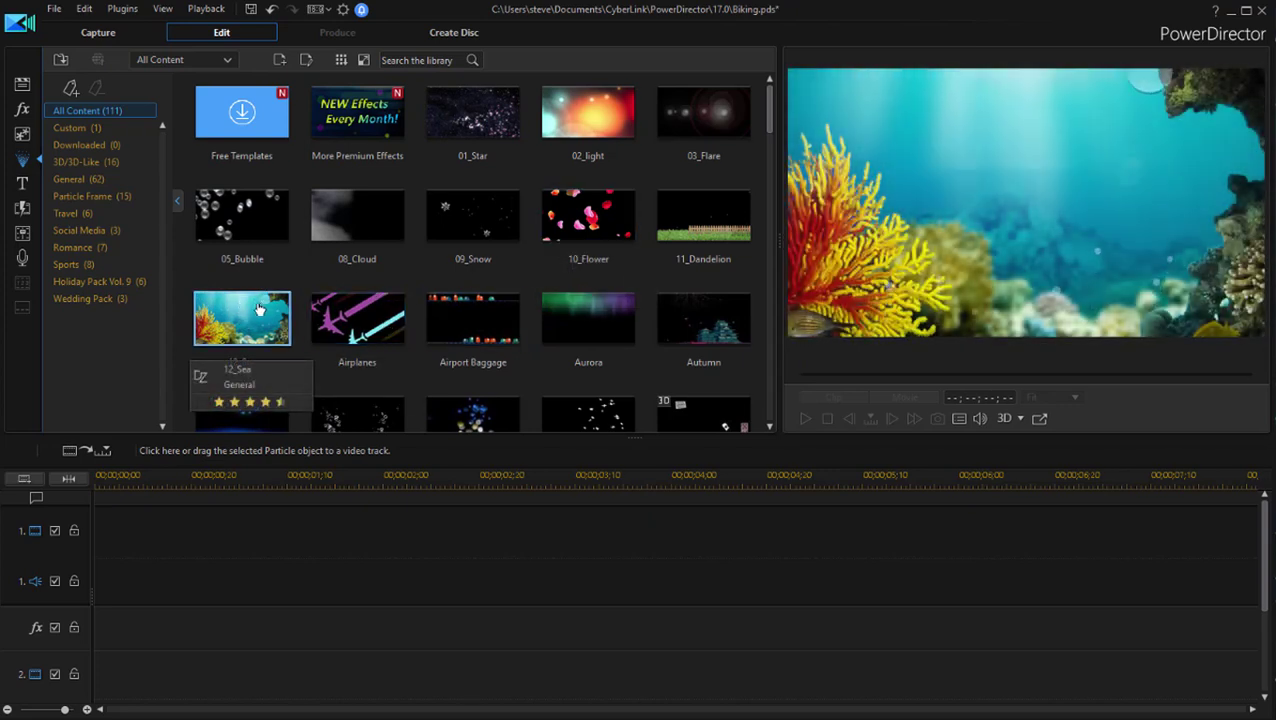
# - Preview Holiday v9 Particle 1 and browse further through the particle library
pyautogui.scroll(-6, 330, 333)
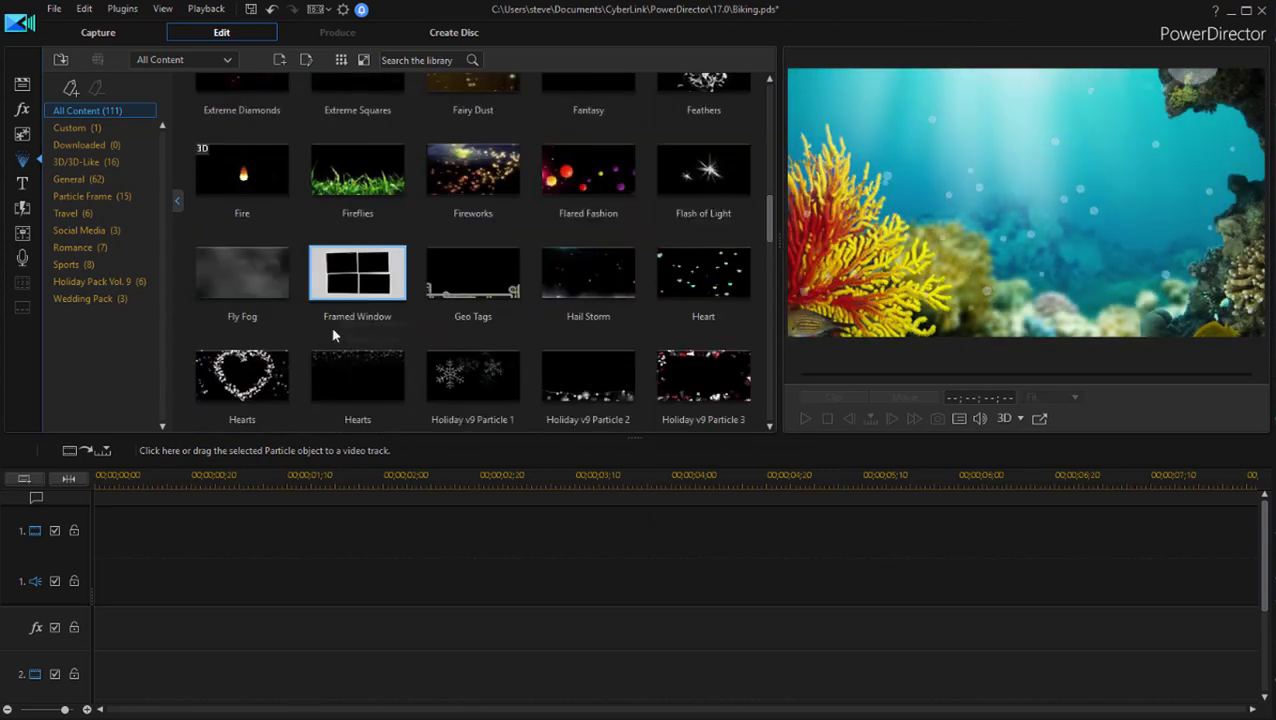
pyautogui.click(458, 377)
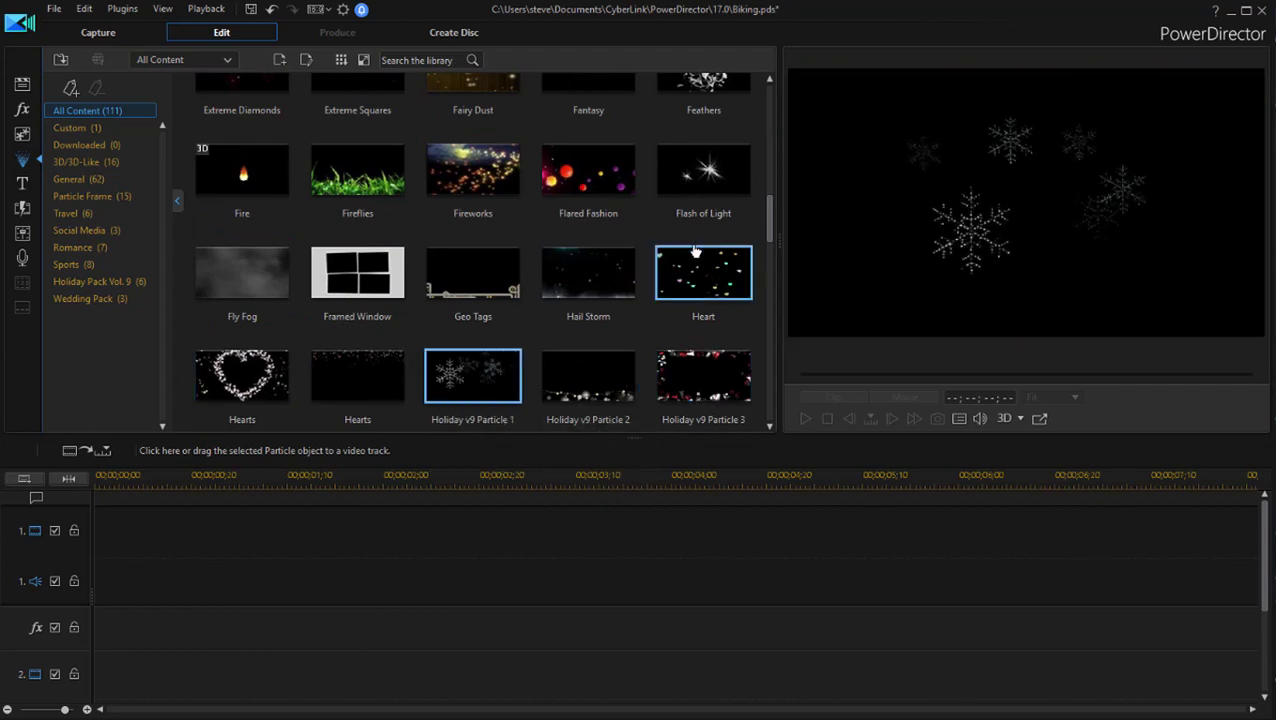
pyautogui.scroll(-2, 652, 300)
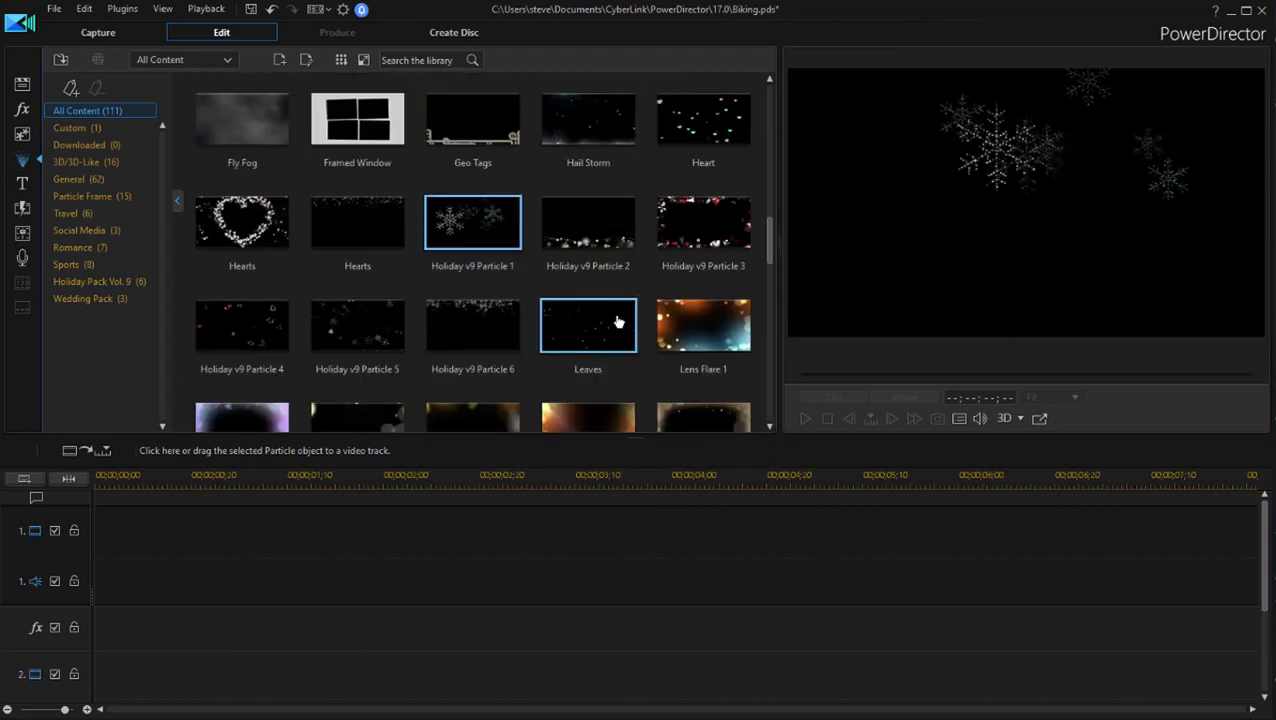
pyautogui.scroll(-6, 617, 322)
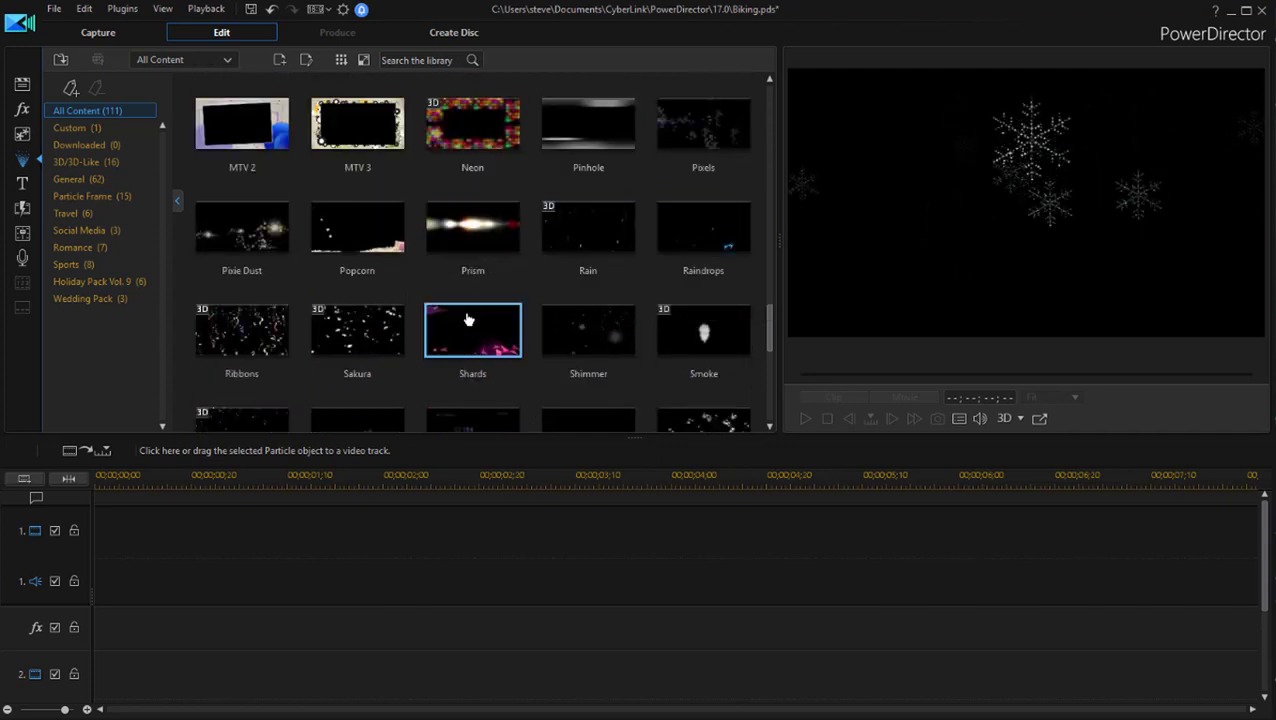
pyautogui.scroll(-5, 379, 327)
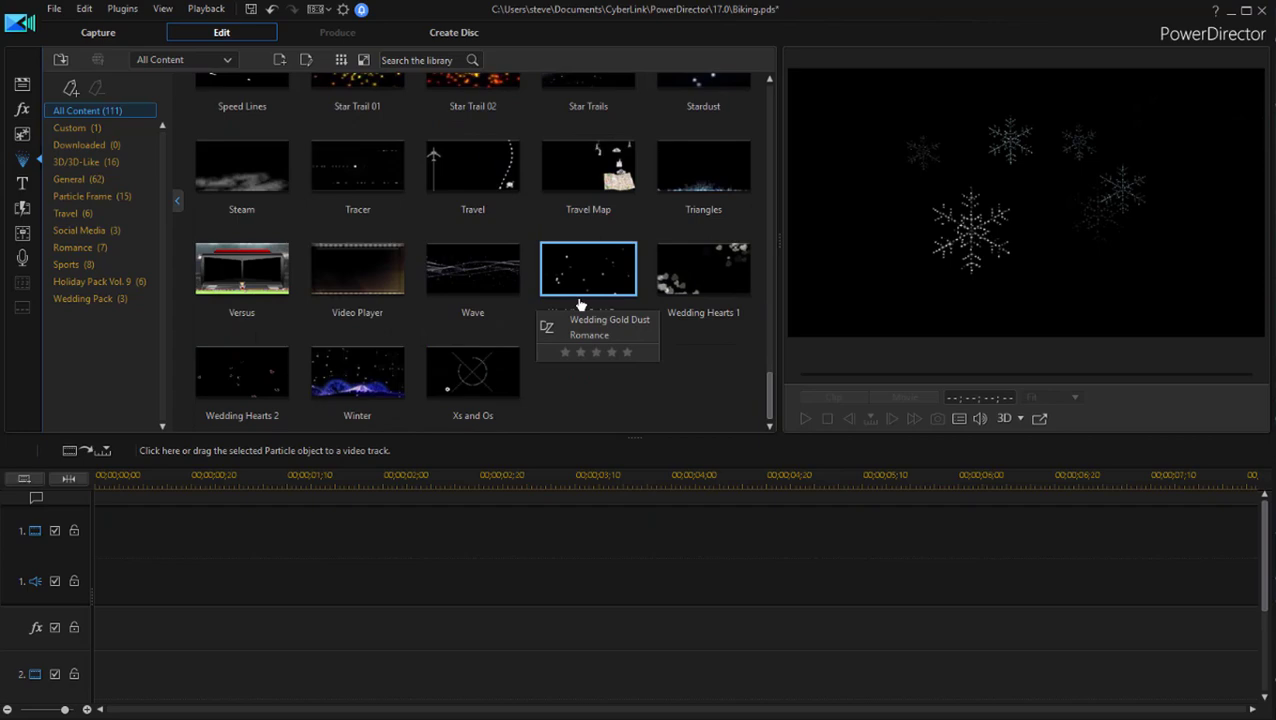
pyautogui.scroll(10, 379, 313)
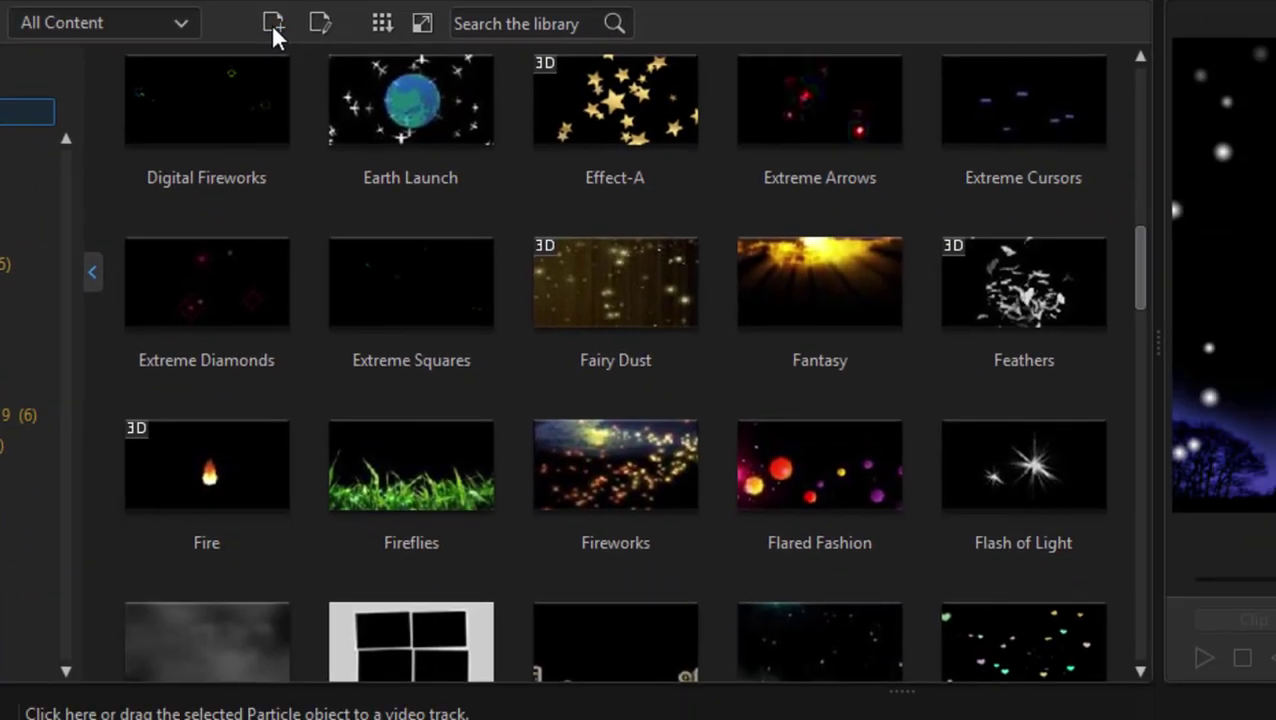
# - Create a new particle object from the bullseye image 12-3.png in the DefaultImage folder
pyautogui.click(610, 92)
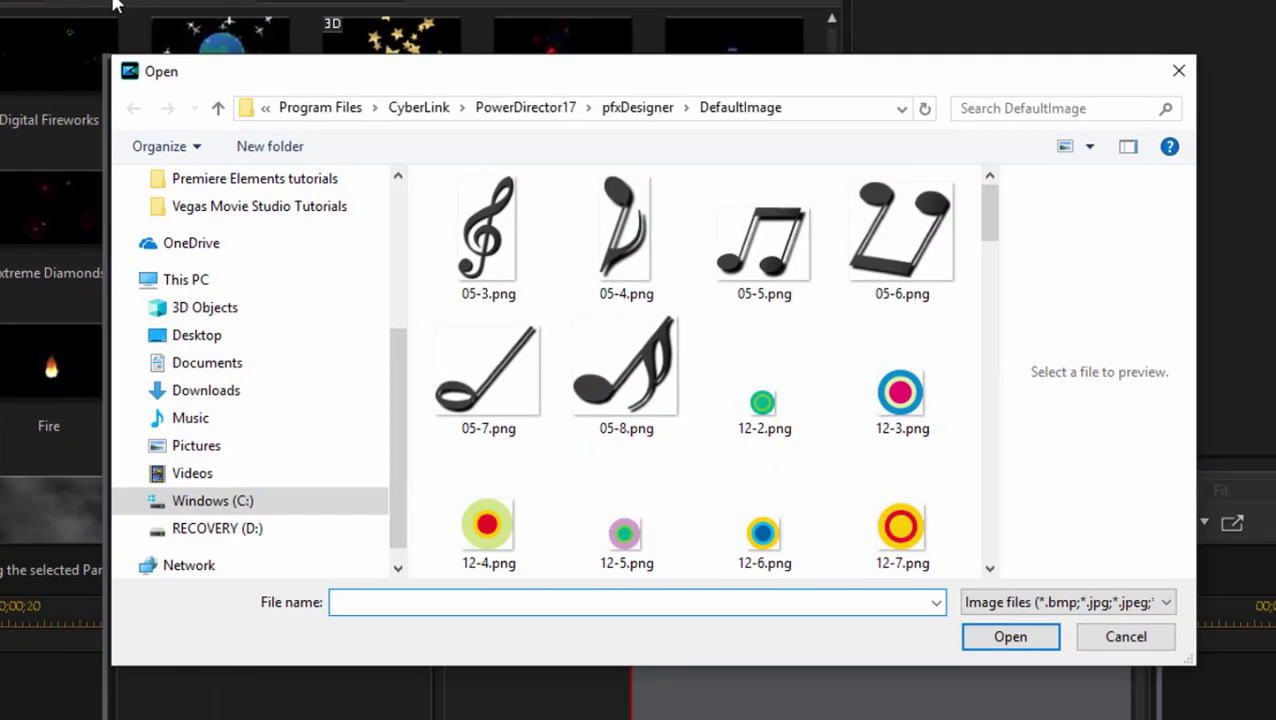
pyautogui.moveTo(994, 214); pyautogui.dragTo(1017, 566)
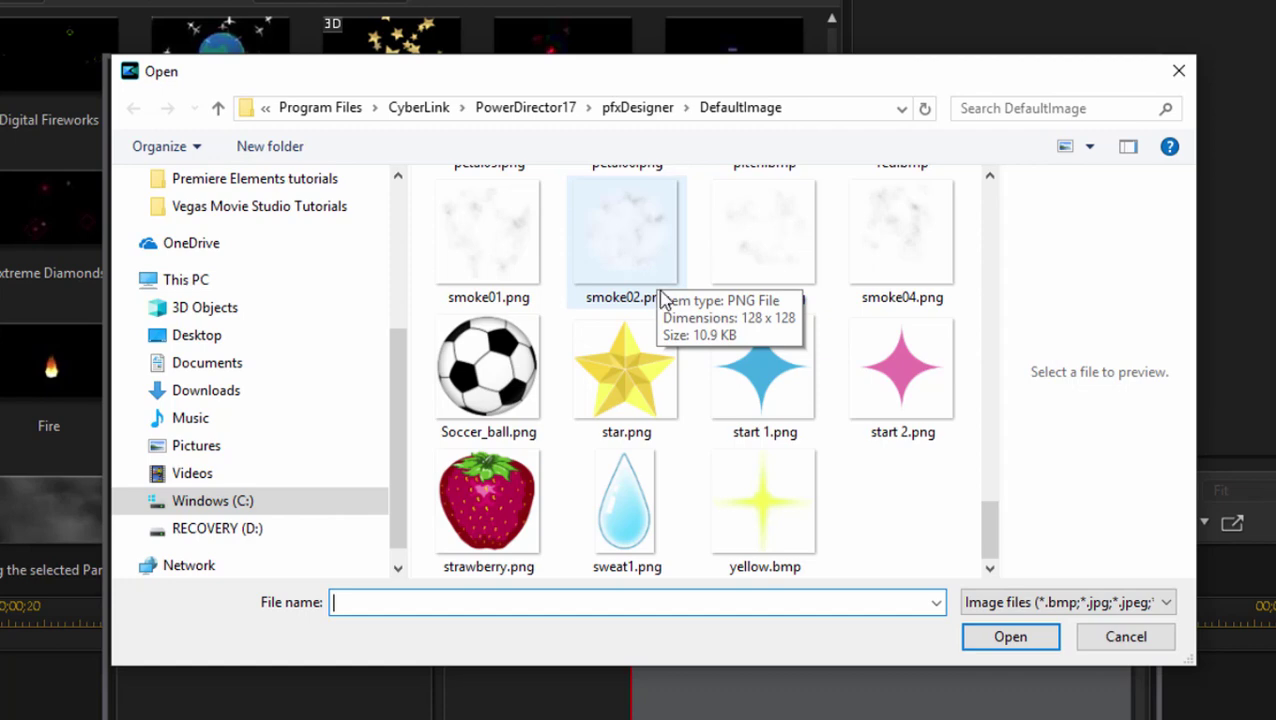
pyautogui.scroll(10, 789, 370)
pyautogui.scroll(5, 800, 365)
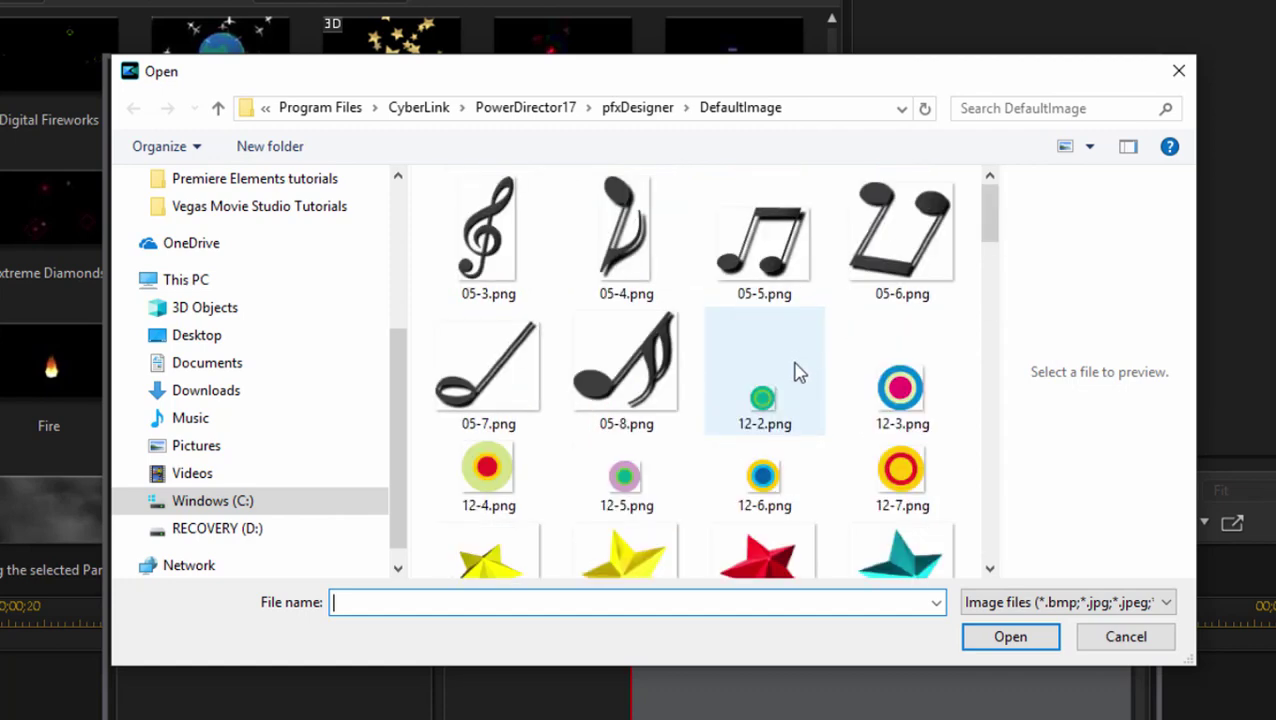
pyautogui.click(900, 390)
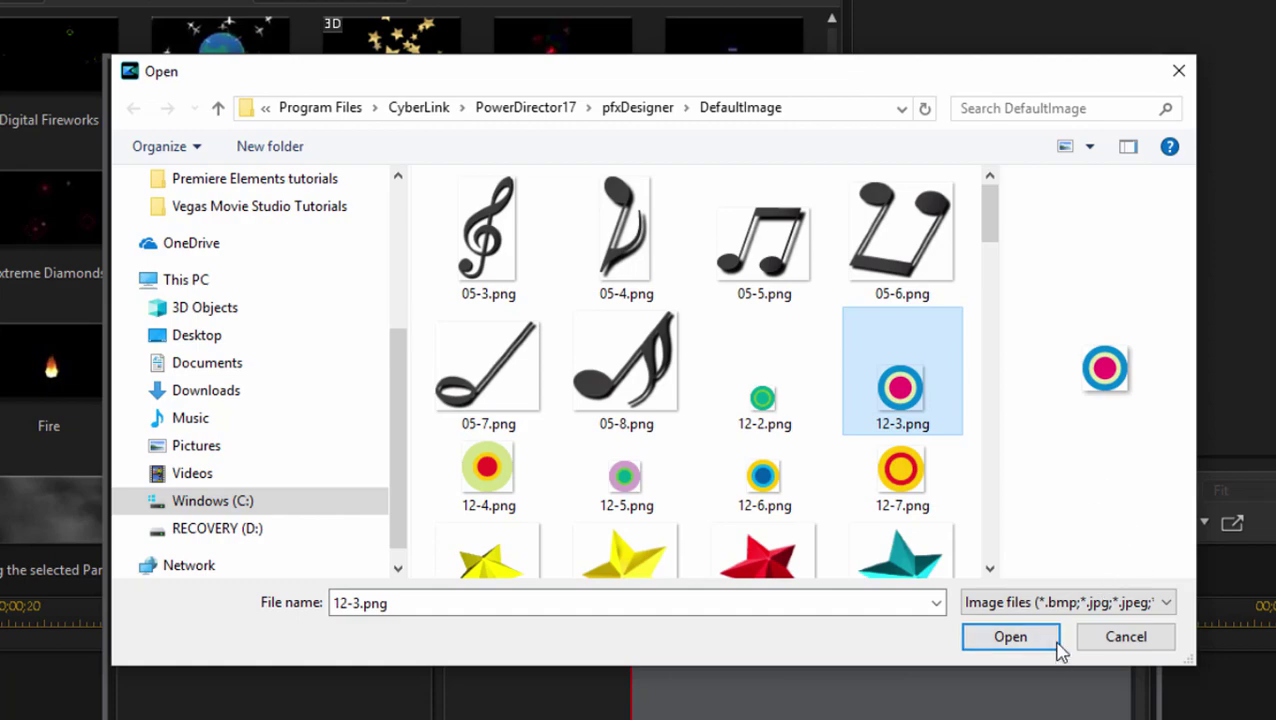
pyautogui.click(1000, 640)
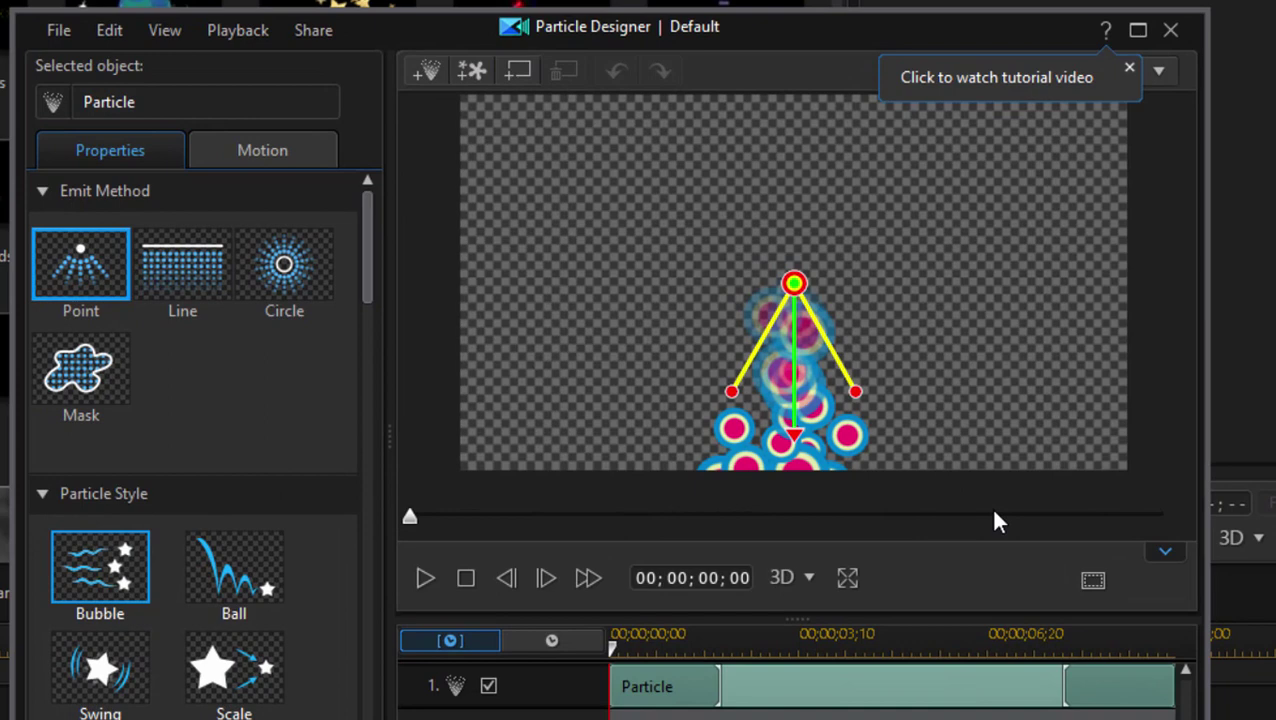
# - Narrow the emitter's spread, aim the ring spray rightward, and move the emitter to the left edge
pyautogui.moveTo(794, 284); pyautogui.dragTo(776, 213)
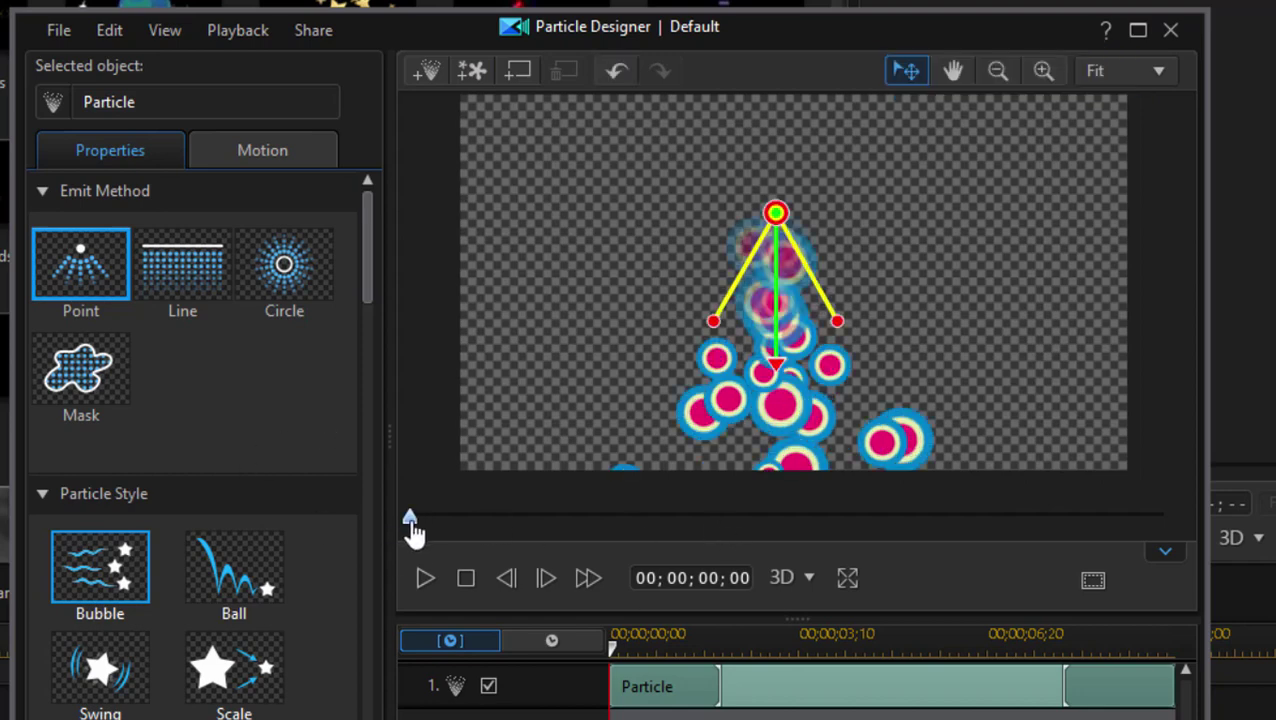
pyautogui.moveTo(411, 518); pyautogui.dragTo(627, 523)
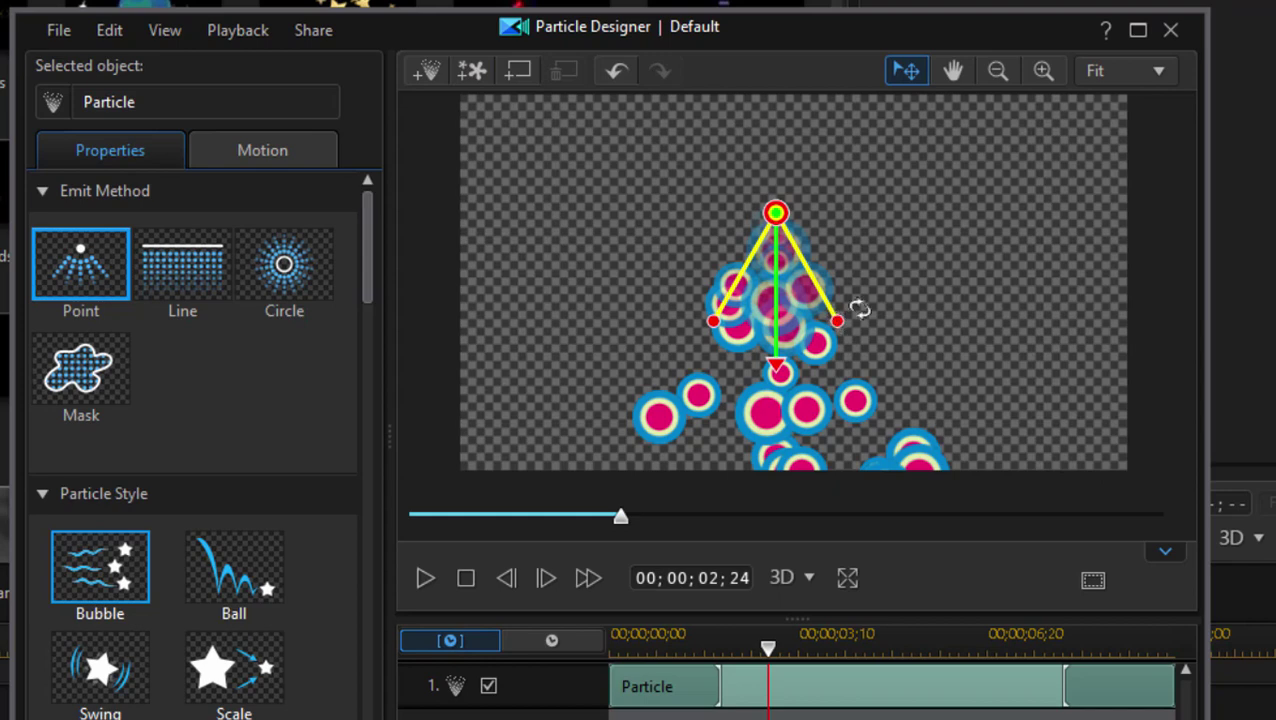
pyautogui.moveTo(859, 310); pyautogui.dragTo(860, 370)
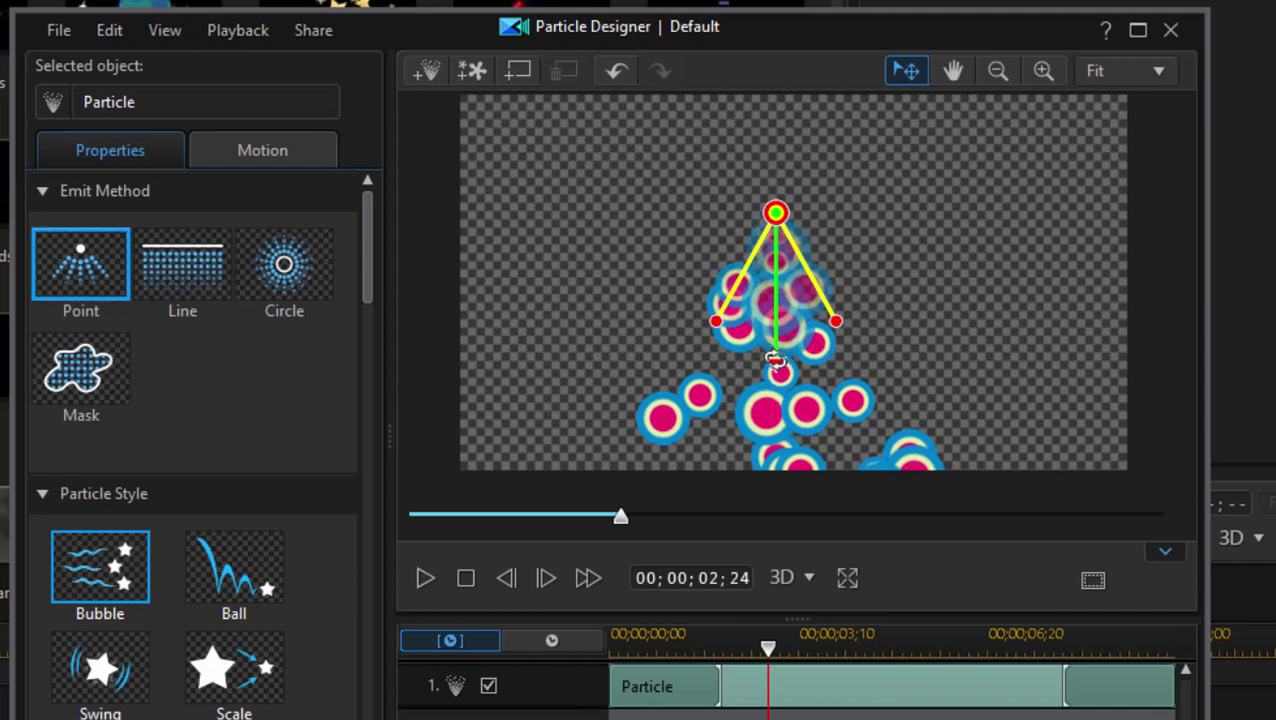
pyautogui.moveTo(776, 360); pyautogui.dragTo(937, 262)
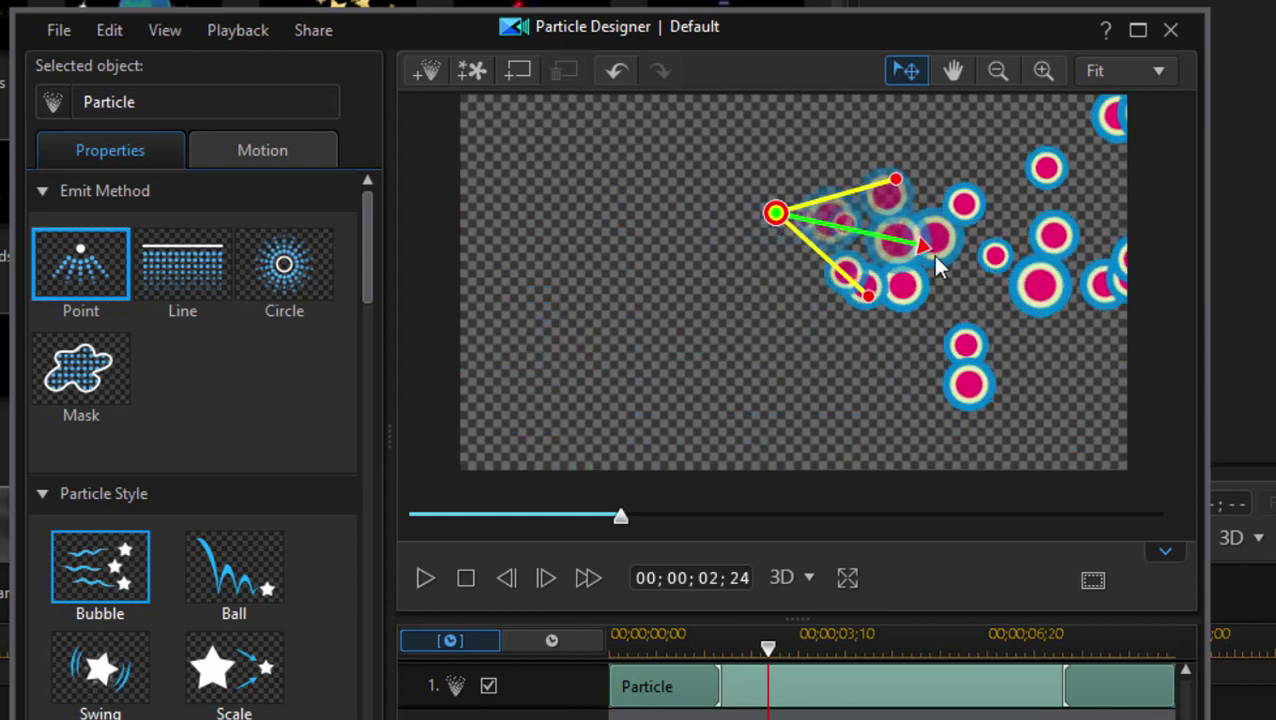
pyautogui.moveTo(770, 210); pyautogui.dragTo(498, 262)
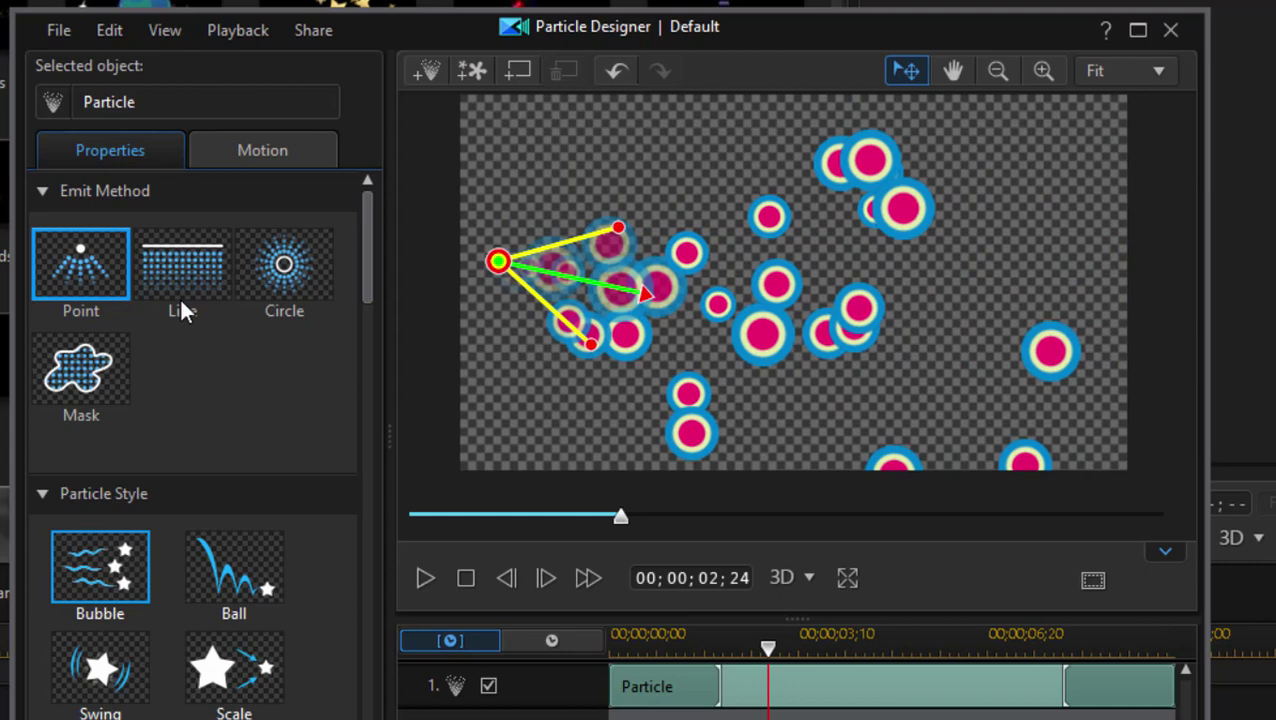
pyautogui.click(214, 283)
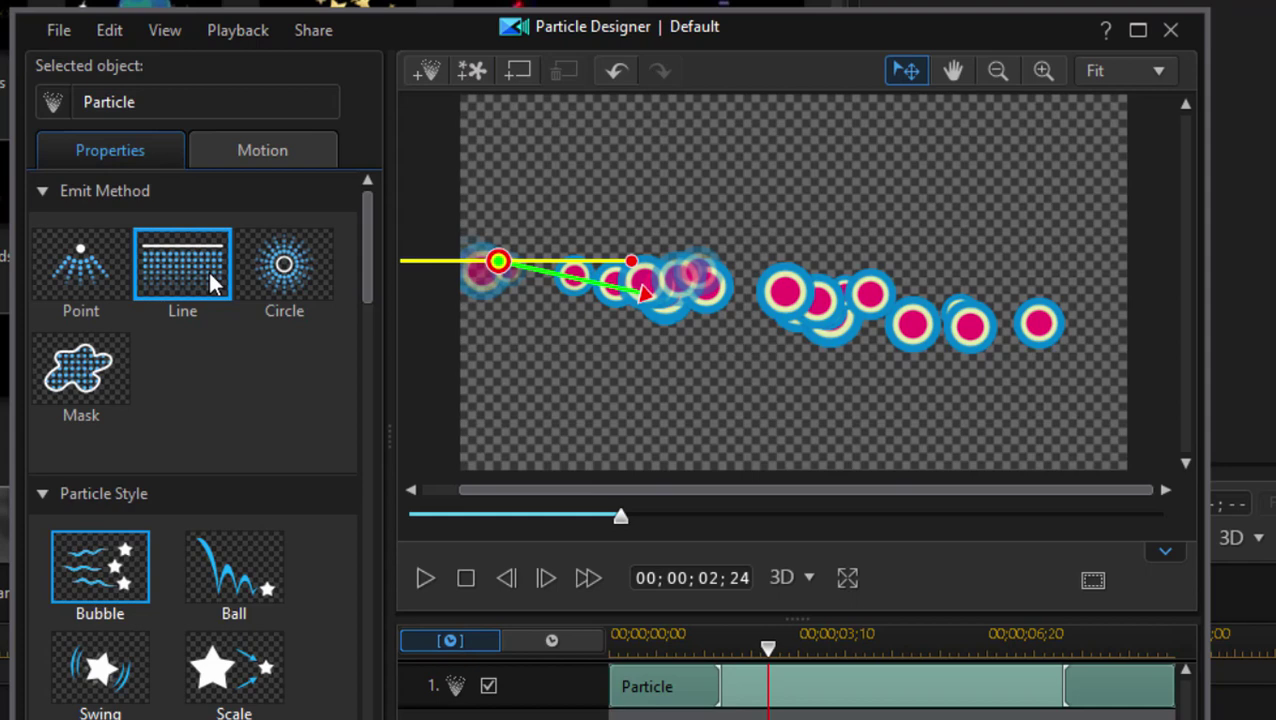
pyautogui.click(310, 280)
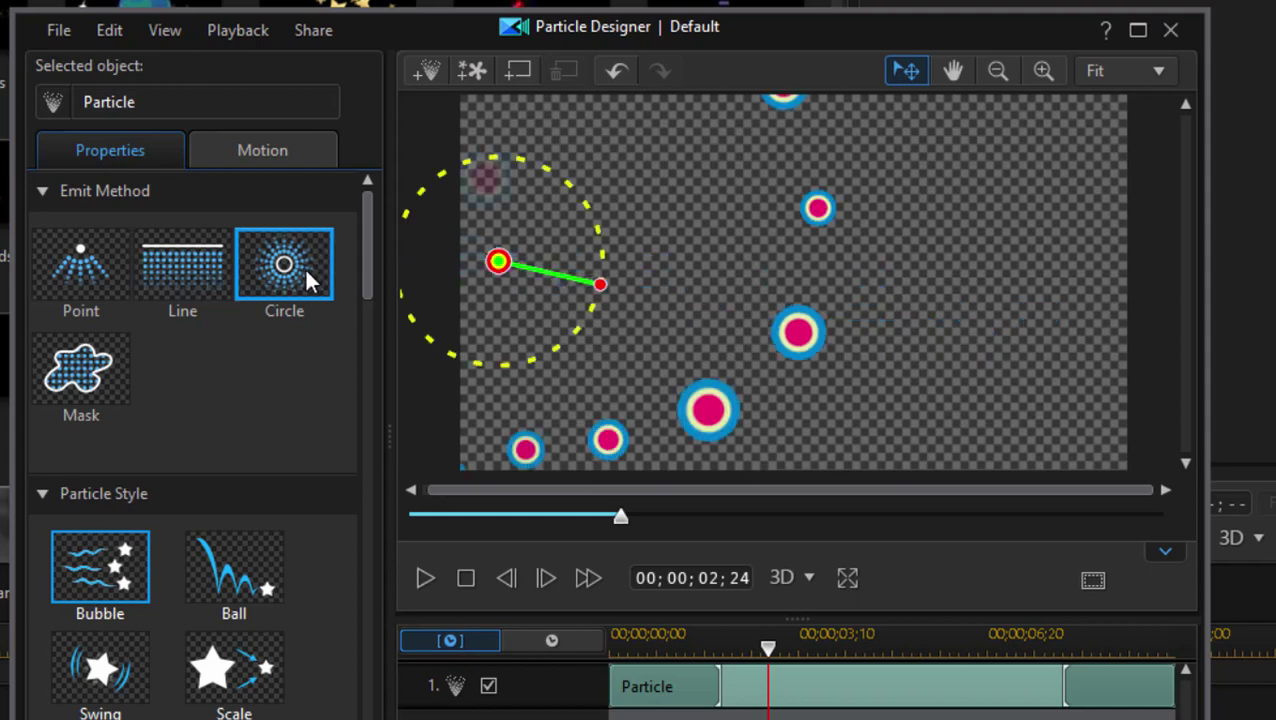
pyautogui.click(100, 376)
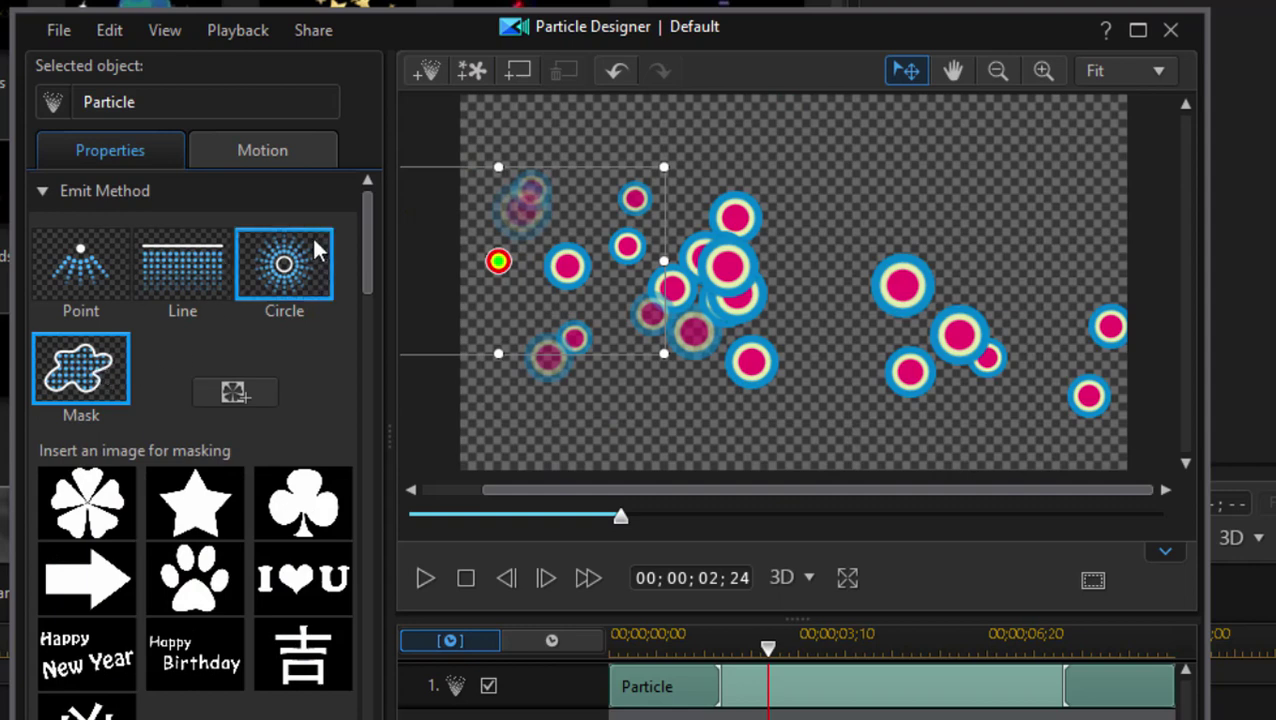
pyautogui.click(102, 272)
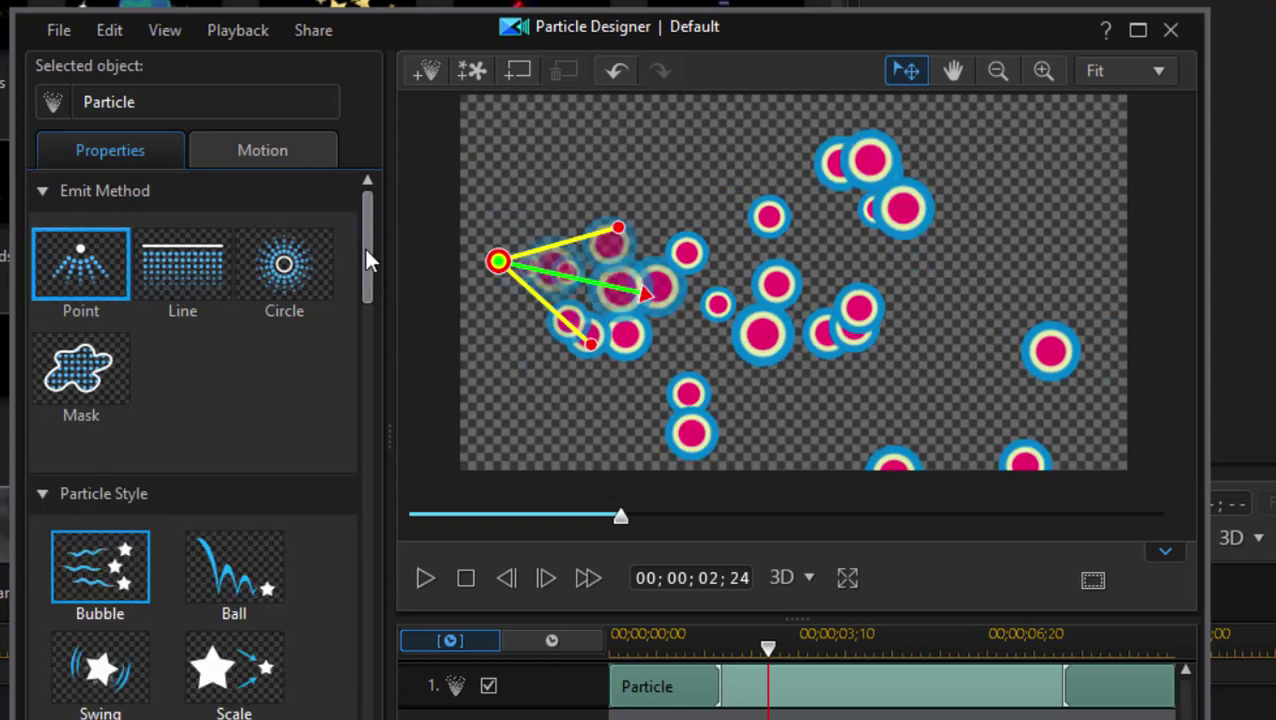
pyautogui.scroll(-10, 370, 322)
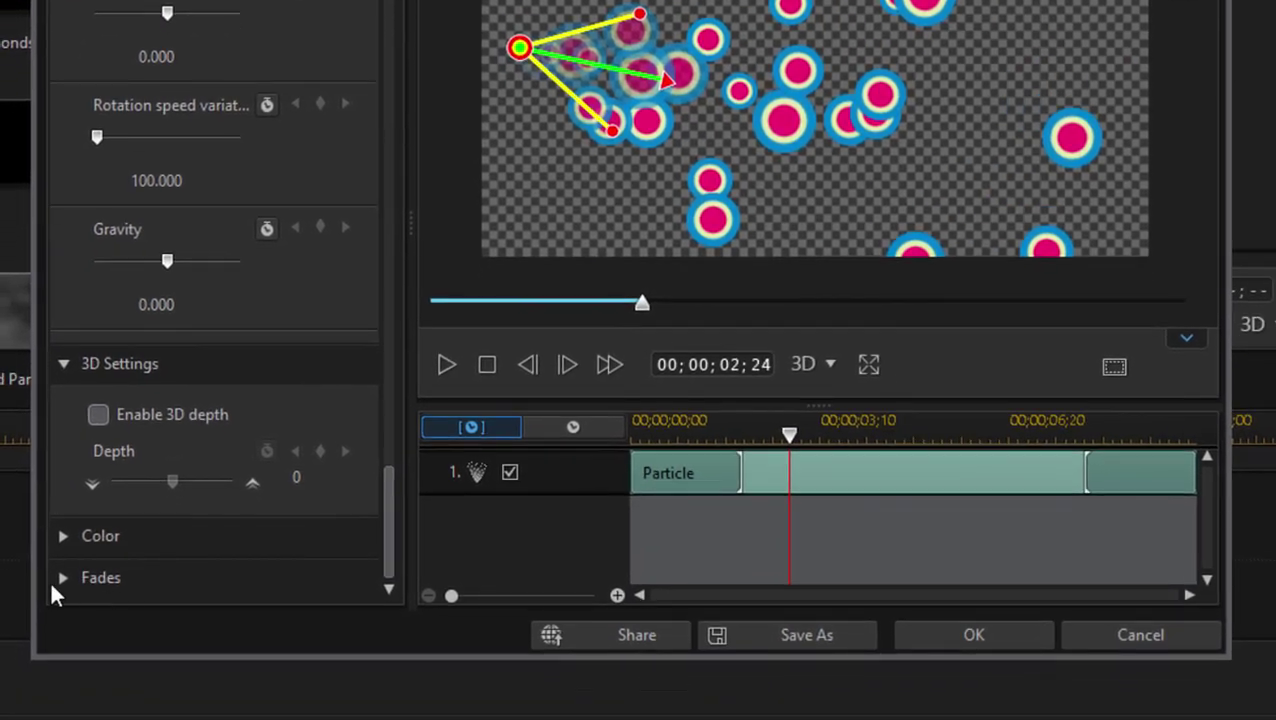
pyautogui.click(67, 613)
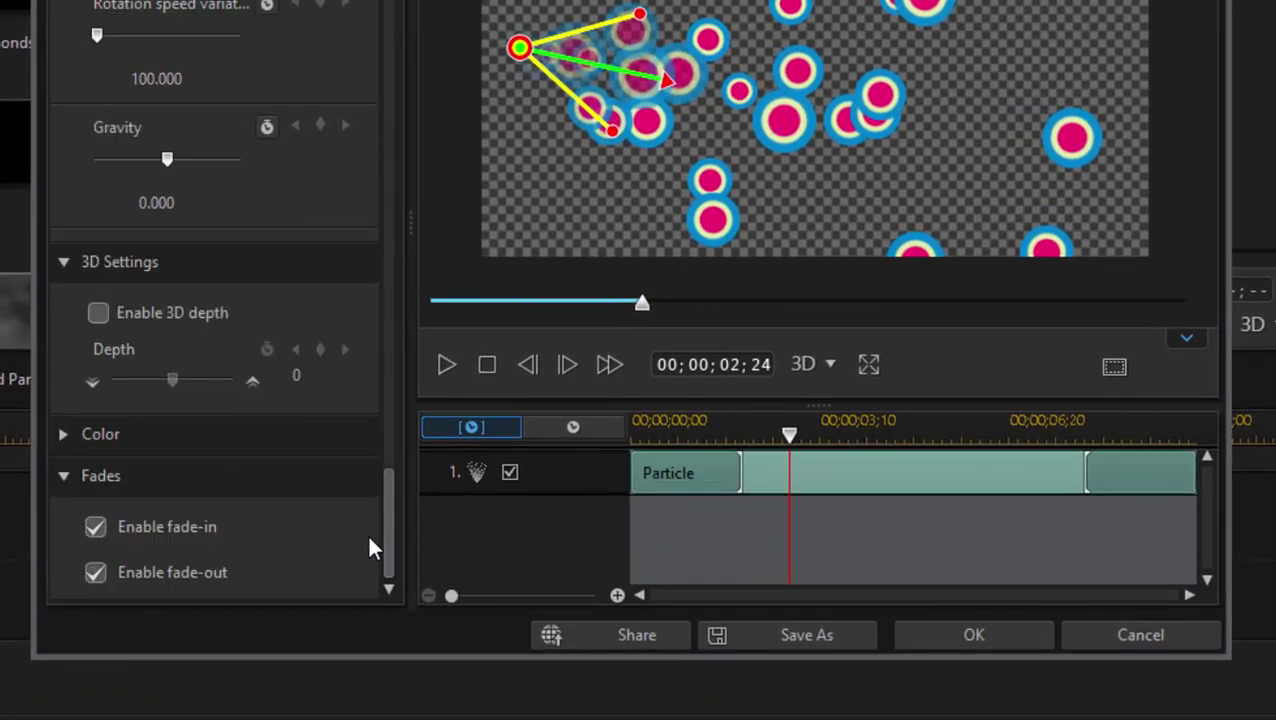
pyautogui.moveTo(387, 521); pyautogui.dragTo(400, 72)
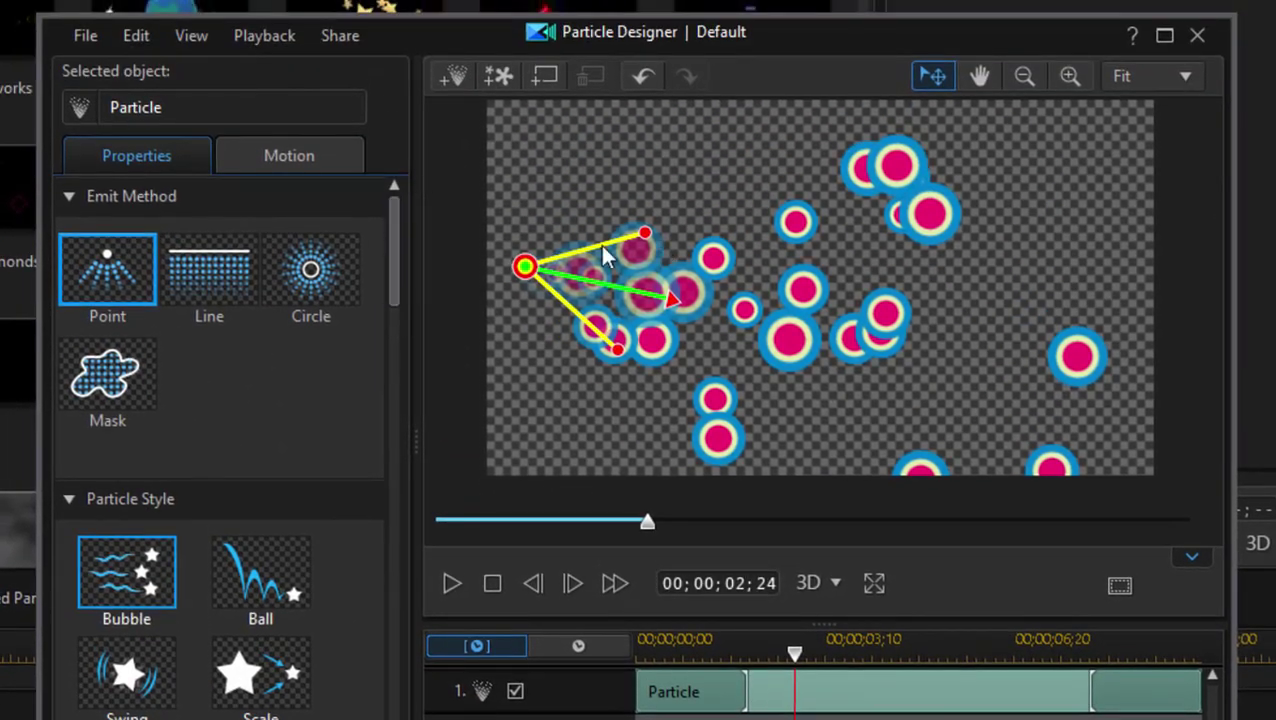
# - Collapse the emit method settings and preview the Ball particle style from 00;00;02;12
pyautogui.click(69, 196)
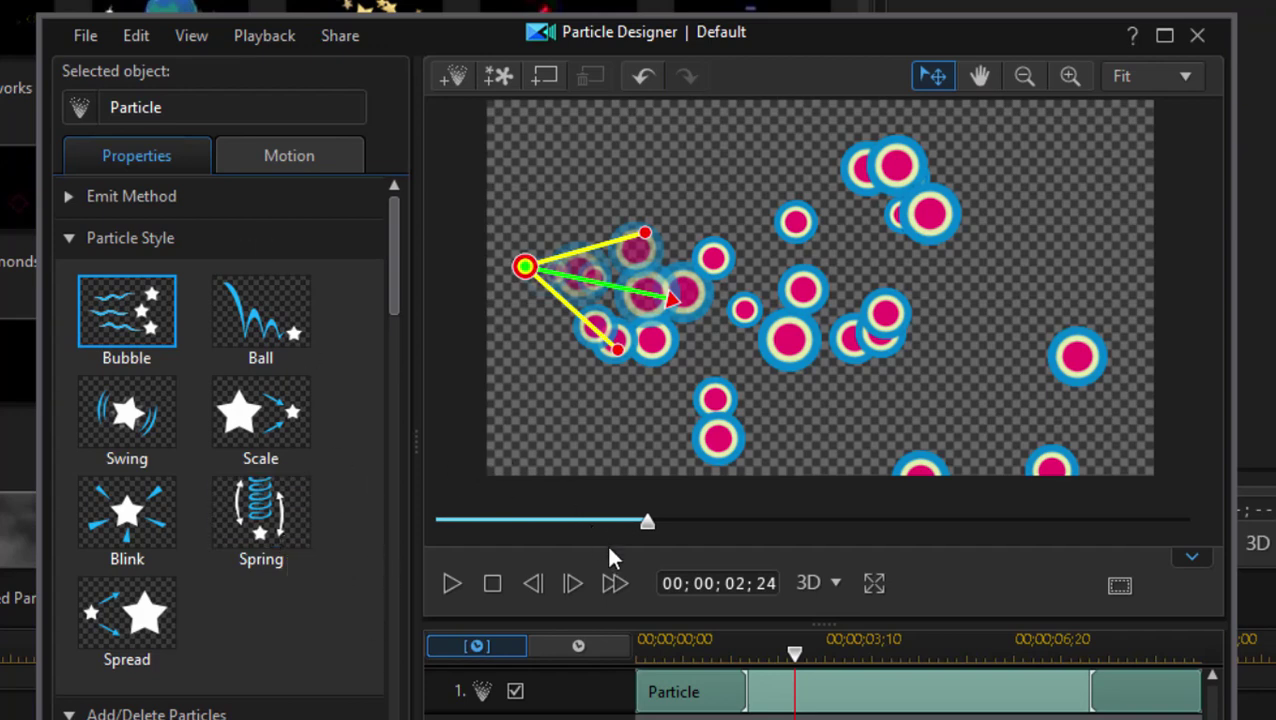
pyautogui.moveTo(650, 522); pyautogui.dragTo(643, 549)
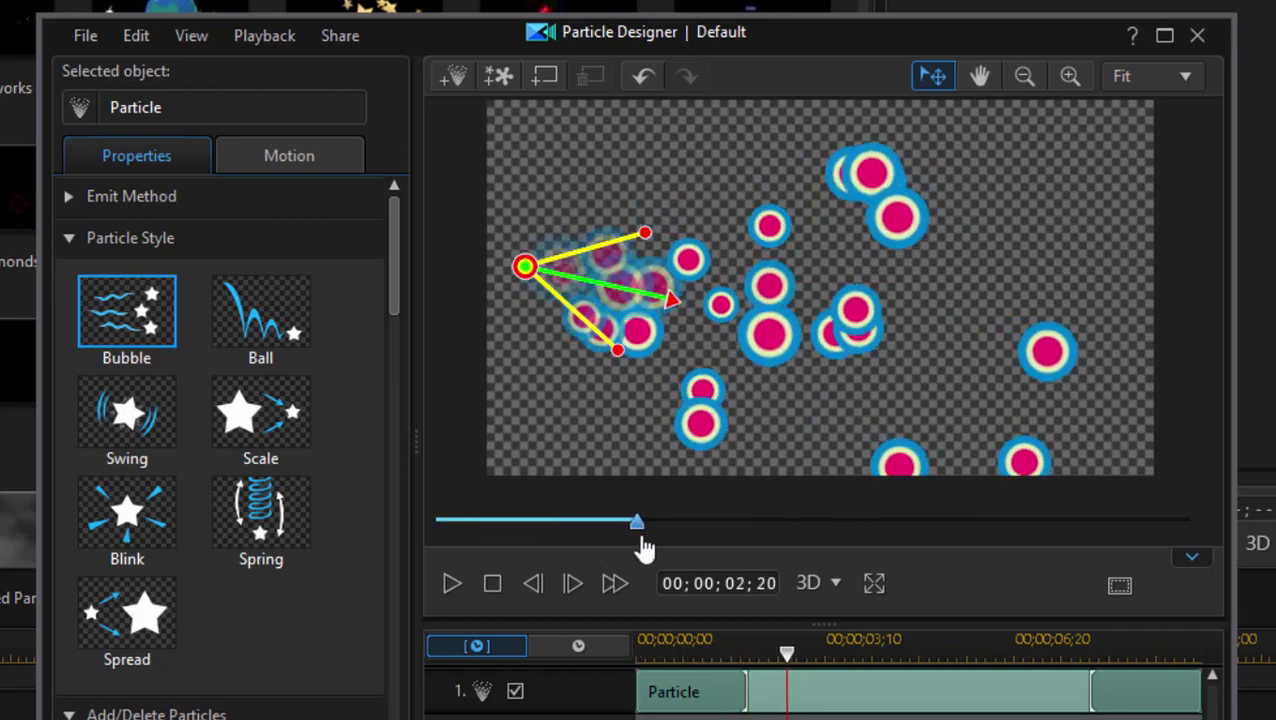
pyautogui.click(280, 335)
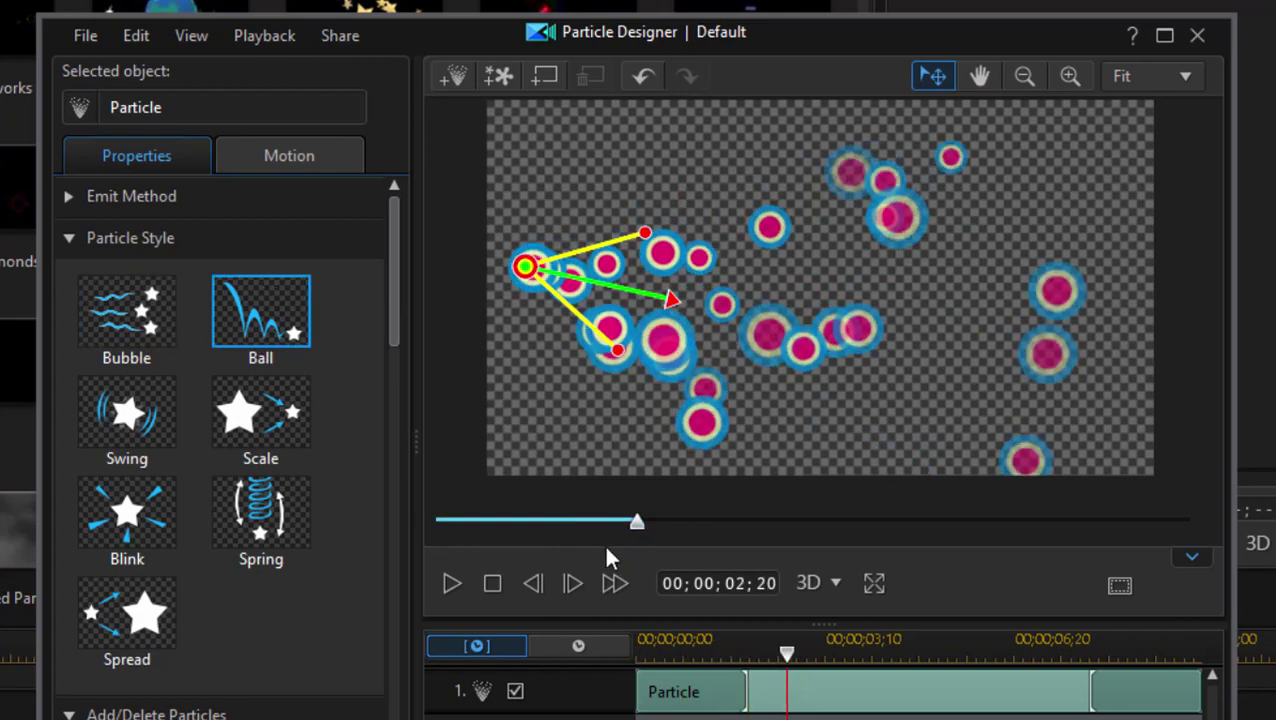
pyautogui.moveTo(632, 530)
pyautogui.mouseDown()
pyautogui.moveTo(732, 525)
pyautogui.moveTo(775, 494)
pyautogui.moveTo(926, 450)
pyautogui.moveTo(621, 510)
pyautogui.mouseUp()
# - Compare the Swing, Spring, Blink and Spread styles, then apply Scale and play the preview
pyautogui.click(127, 412)
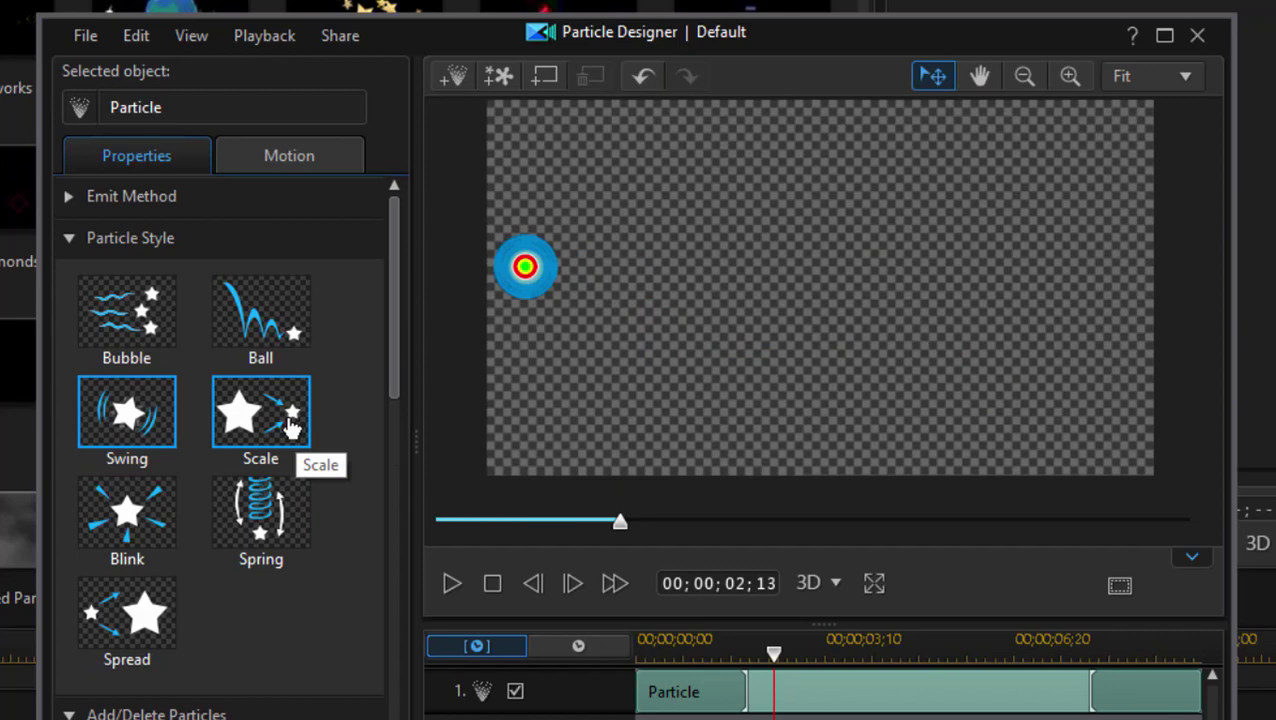
pyautogui.click(260, 518)
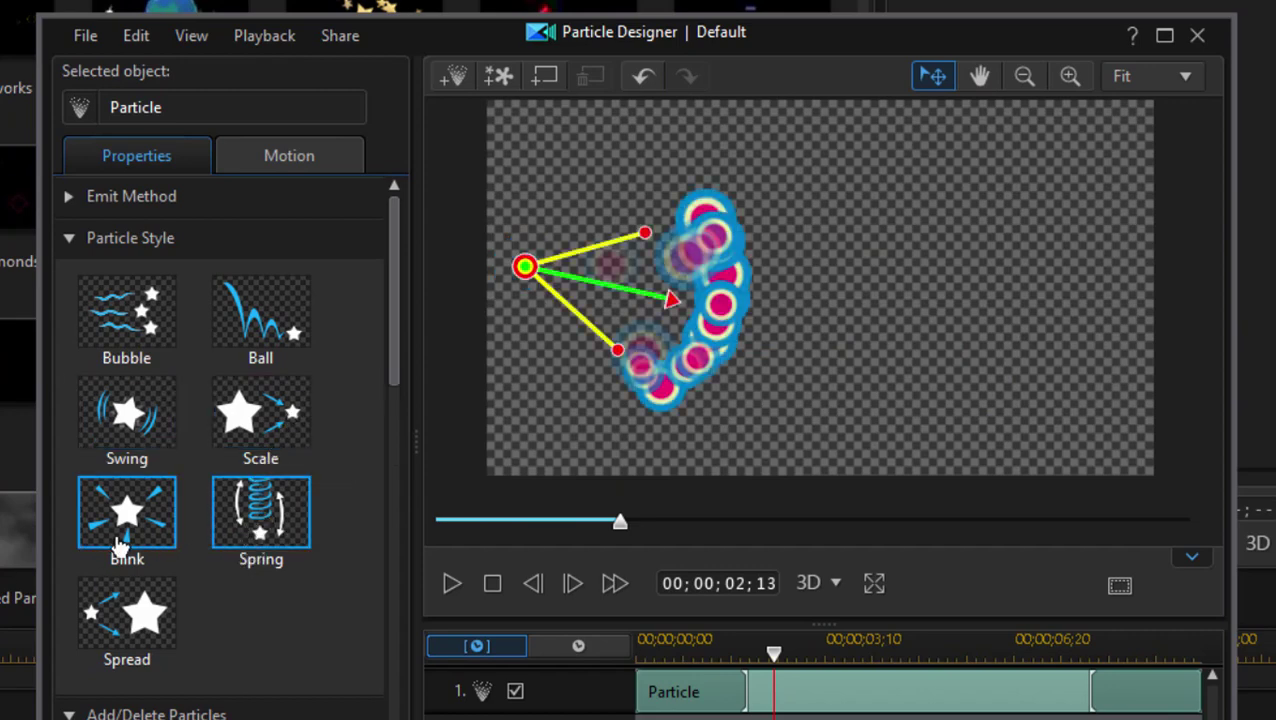
pyautogui.click(125, 510)
pyautogui.click(145, 605)
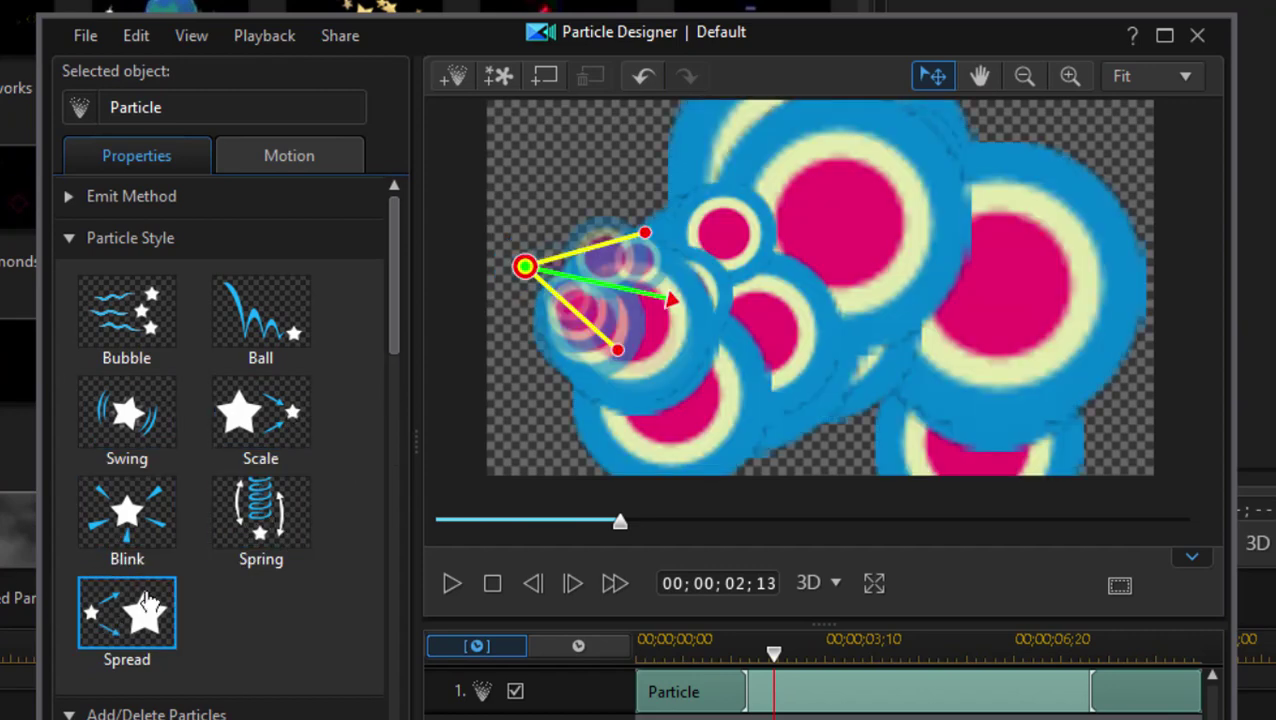
pyautogui.click(238, 420)
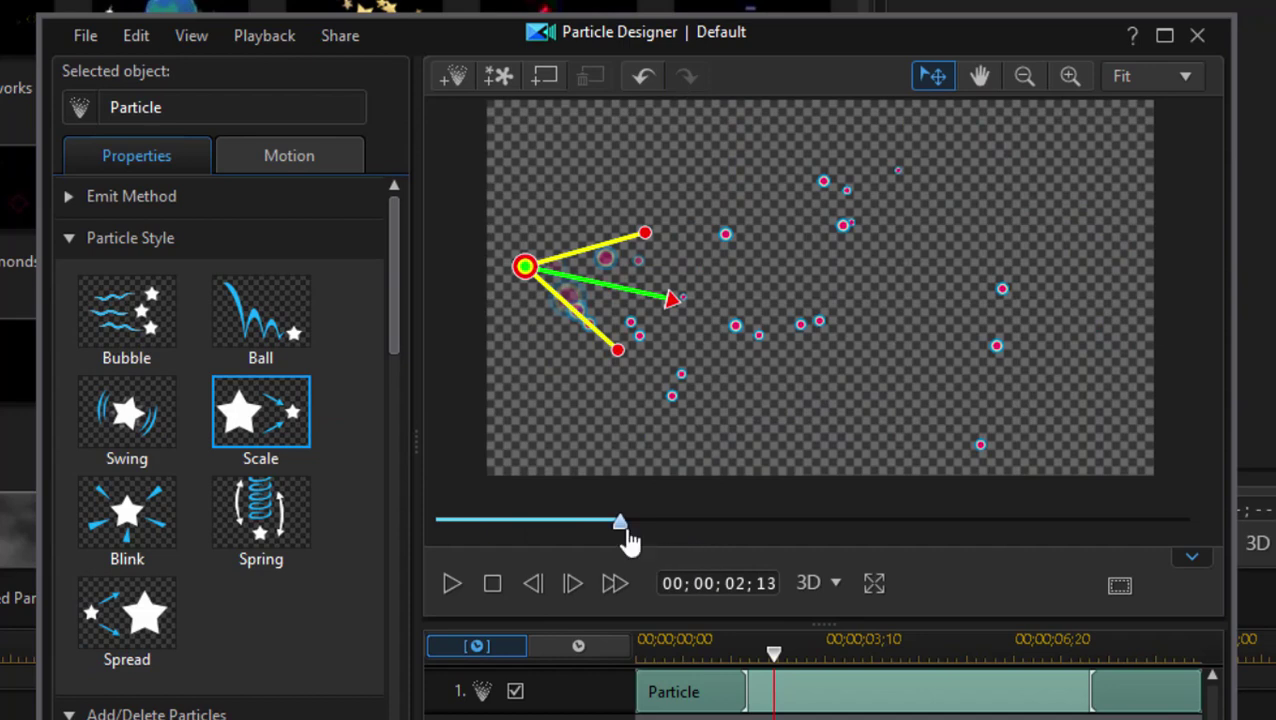
pyautogui.moveTo(629, 535); pyautogui.dragTo(815, 504)
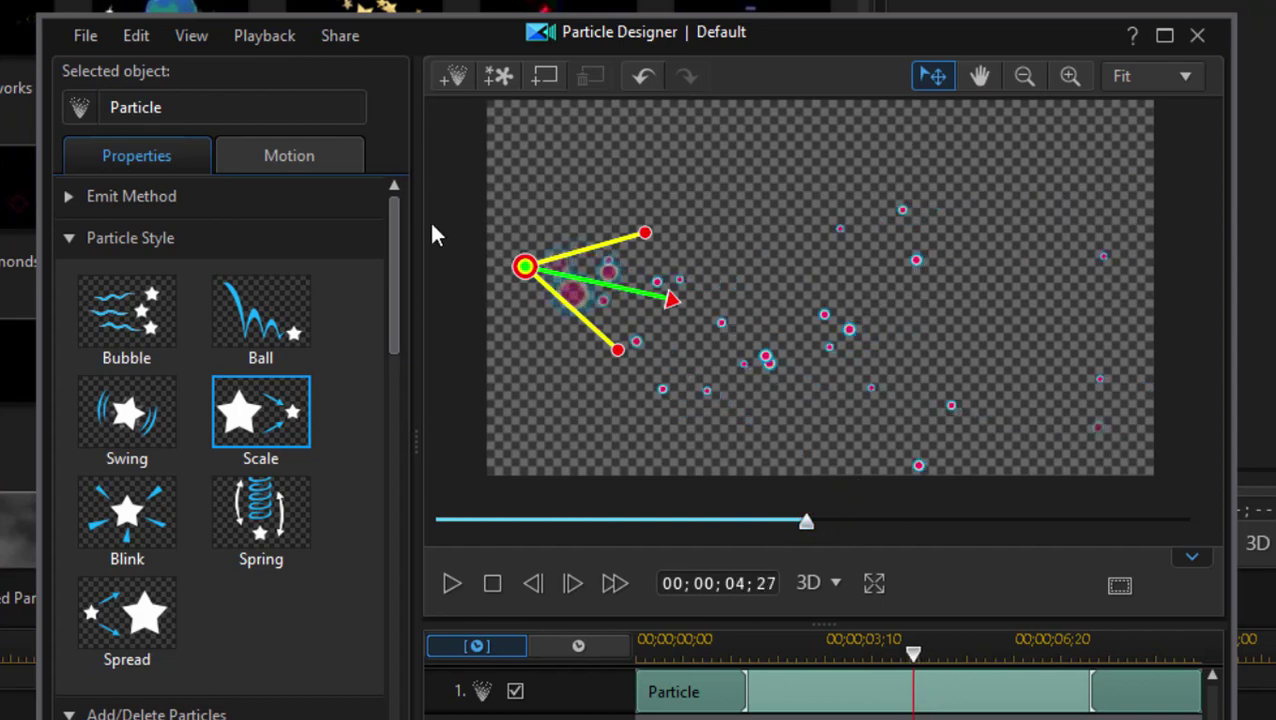
# - Collapse the style and image sections, set Max count to 220, and review Life, Size and Speed
pyautogui.click(69, 239)
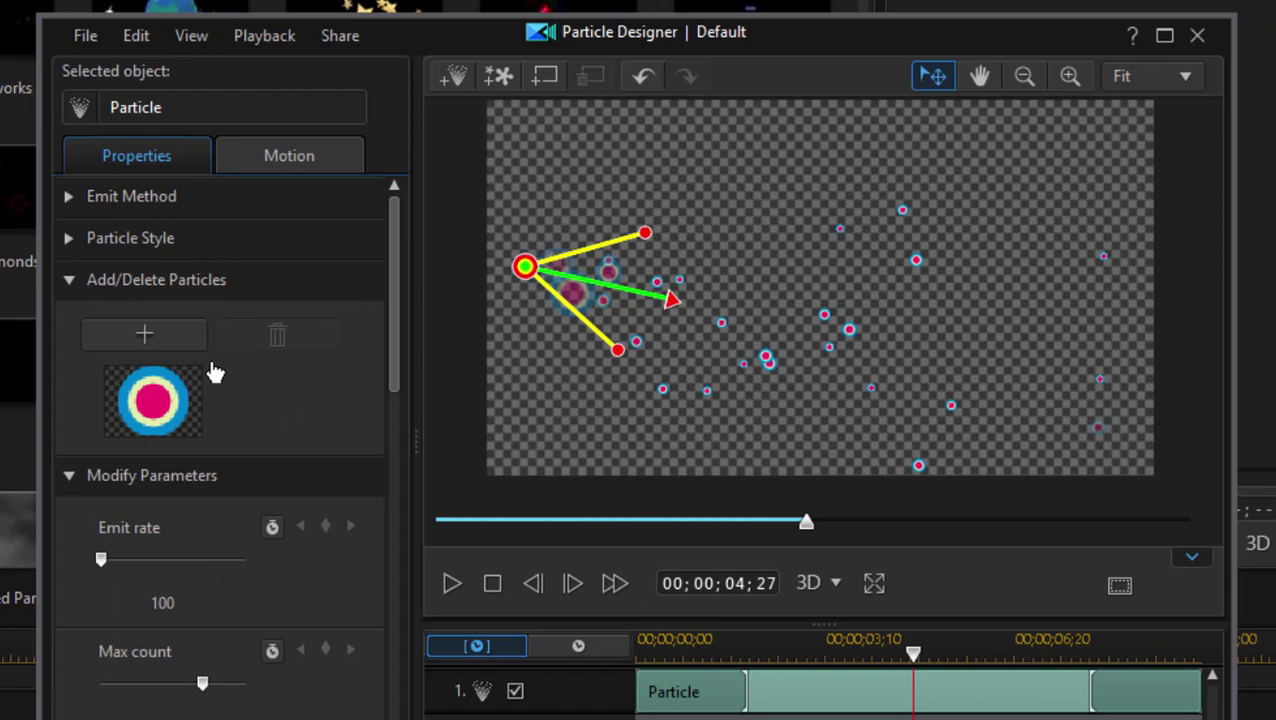
pyautogui.click(66, 281)
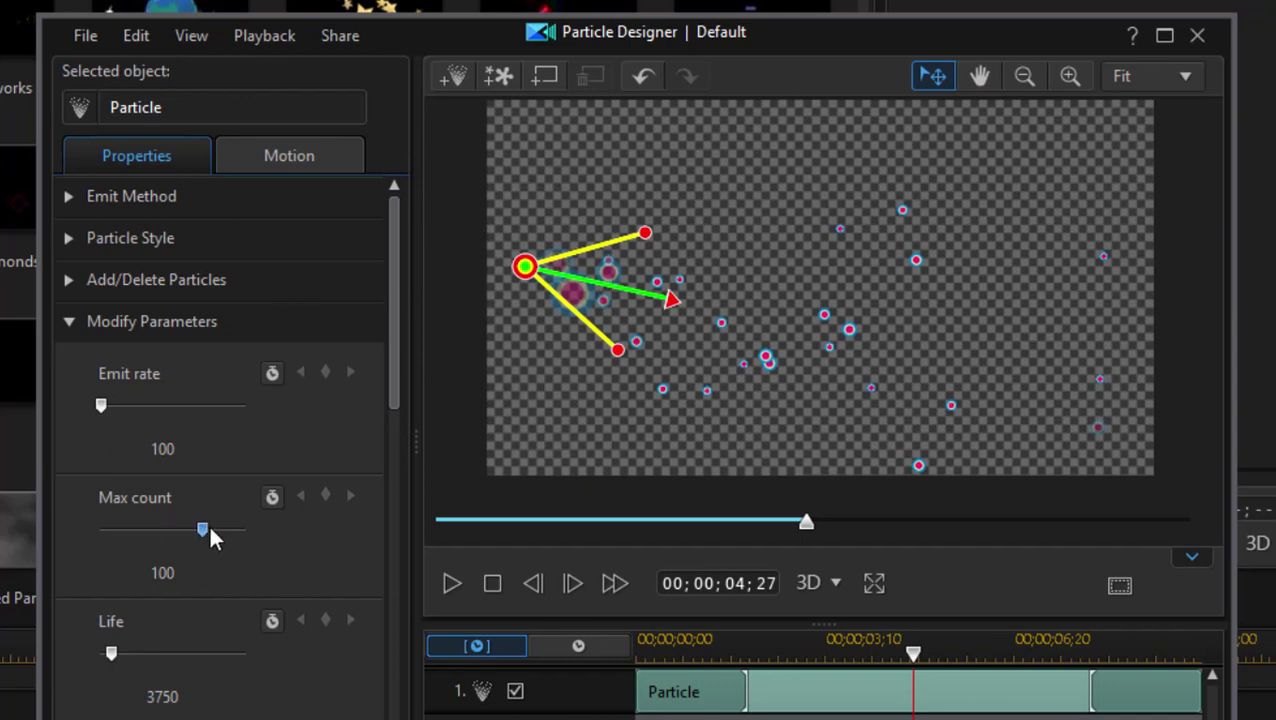
pyautogui.moveTo(208, 522); pyautogui.dragTo(219, 529)
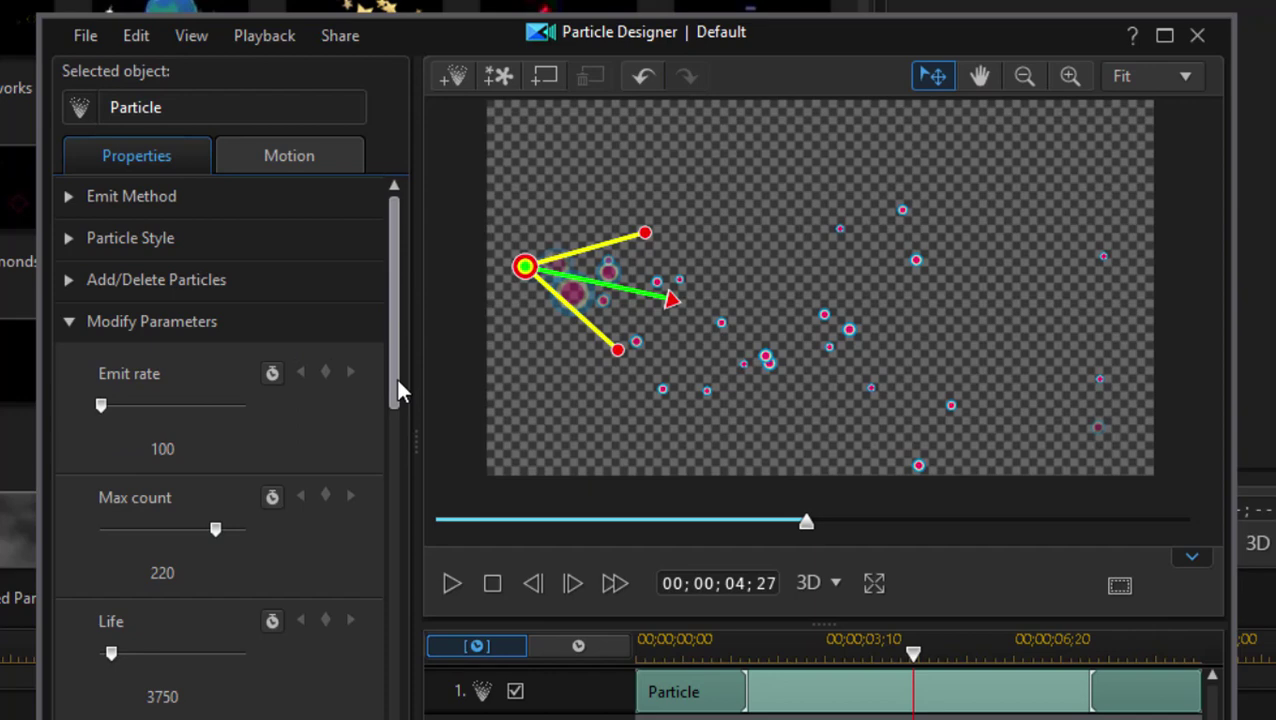
pyautogui.scroll(-1, 396, 383)
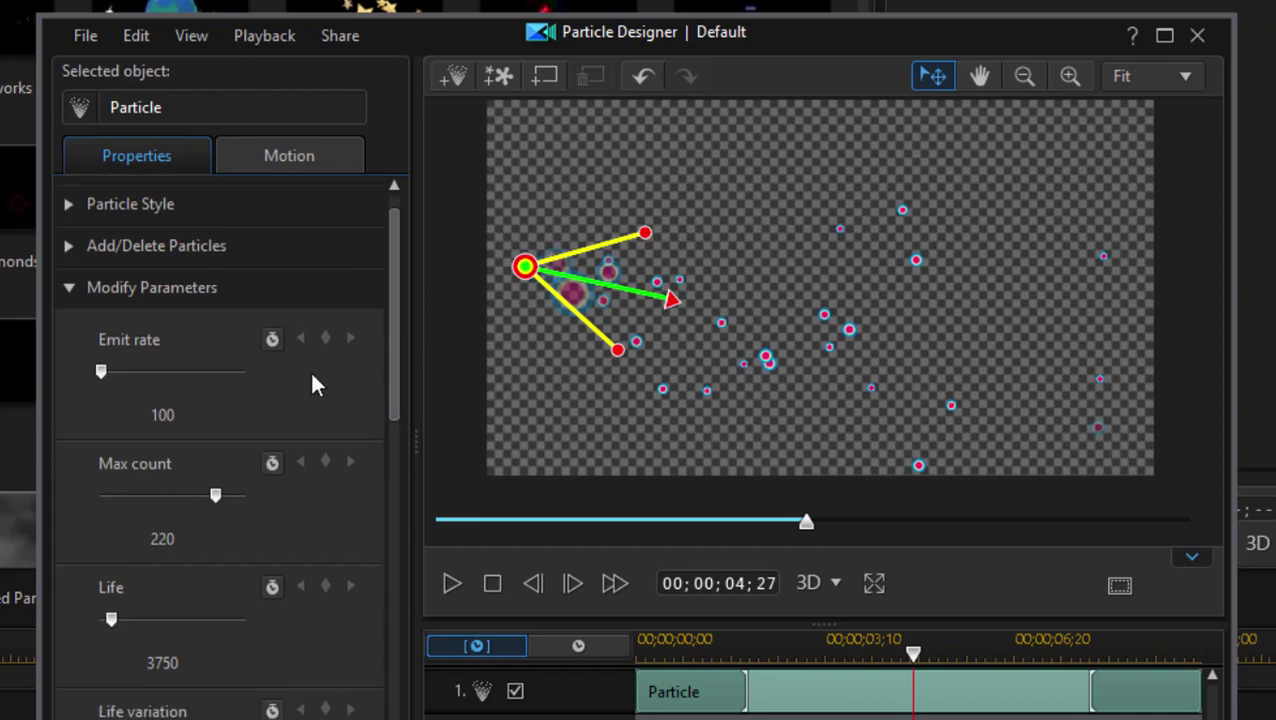
pyautogui.moveTo(392, 347); pyautogui.dragTo(403, 489)
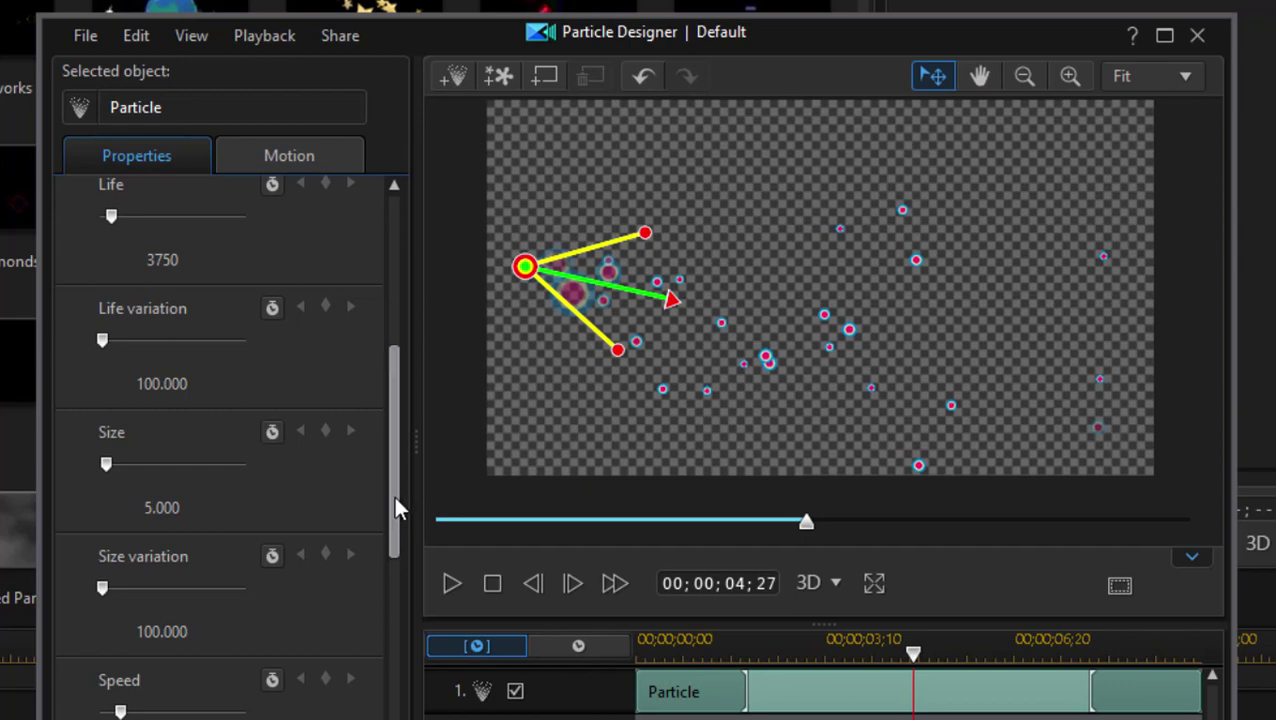
pyautogui.scroll(-3, 408, 590)
pyautogui.scroll(-2, 408, 582)
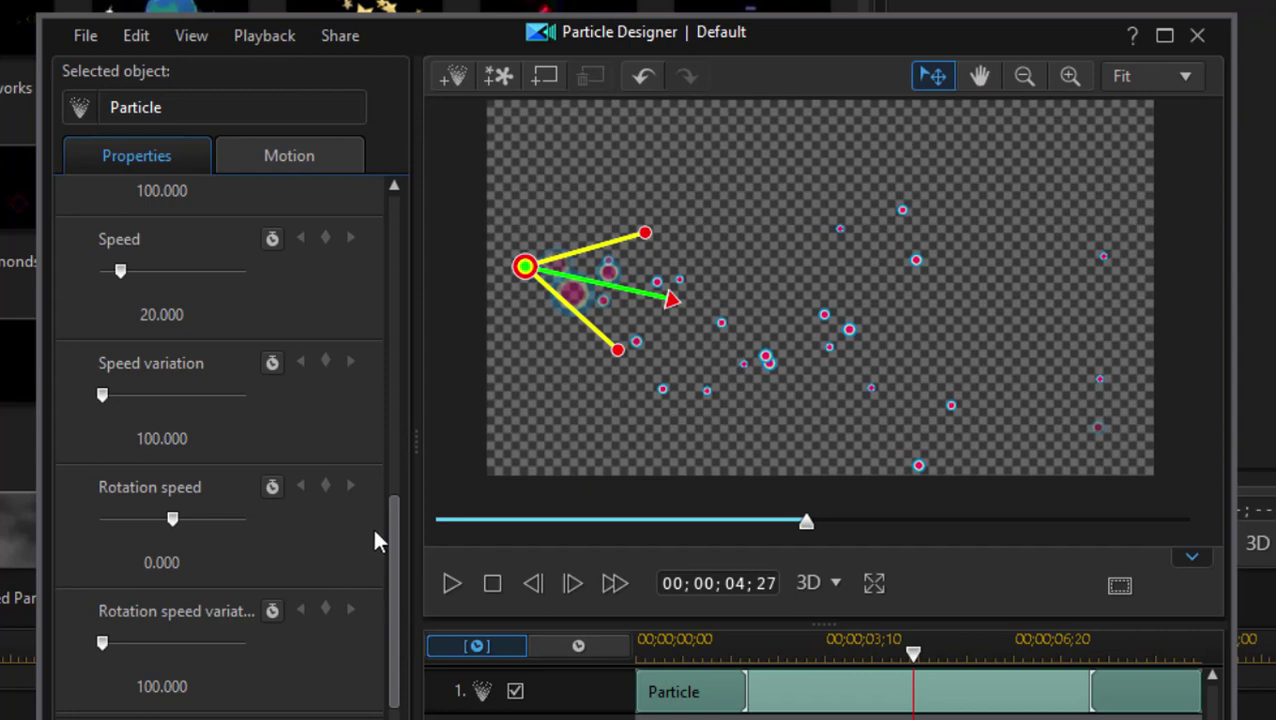
pyautogui.moveTo(391, 527); pyautogui.dragTo(390, 649)
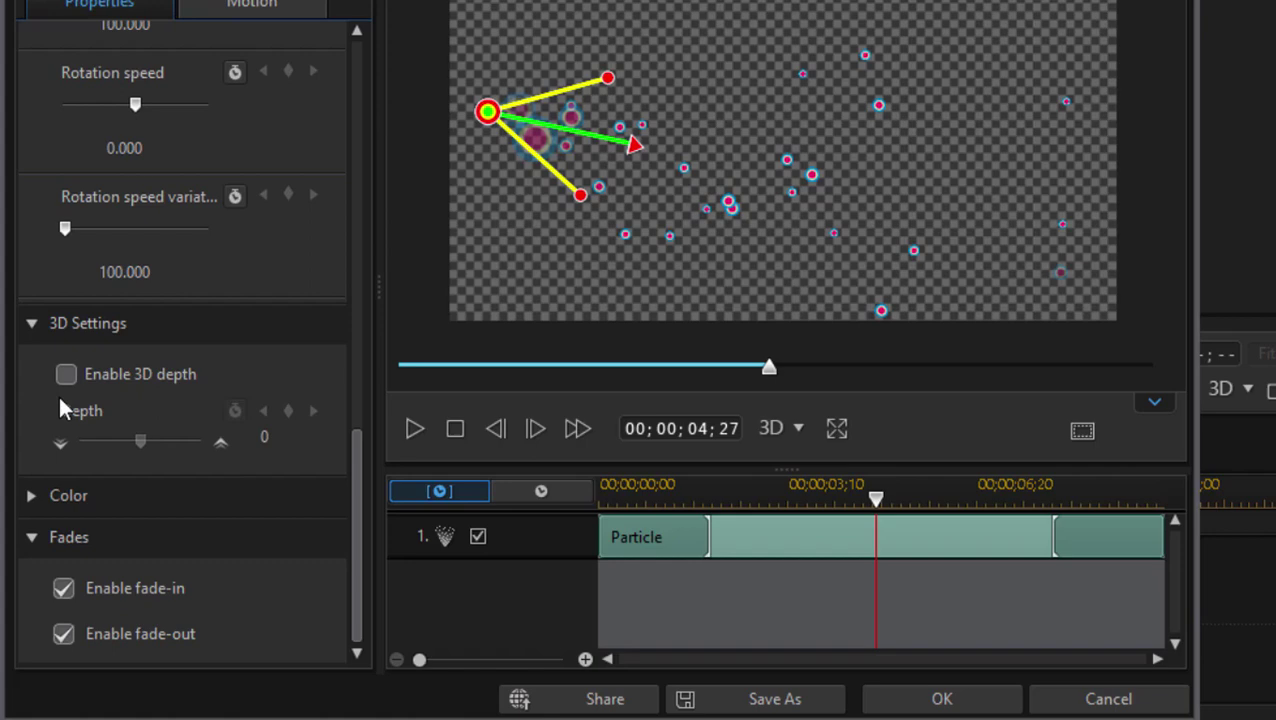
pyautogui.click(30, 495)
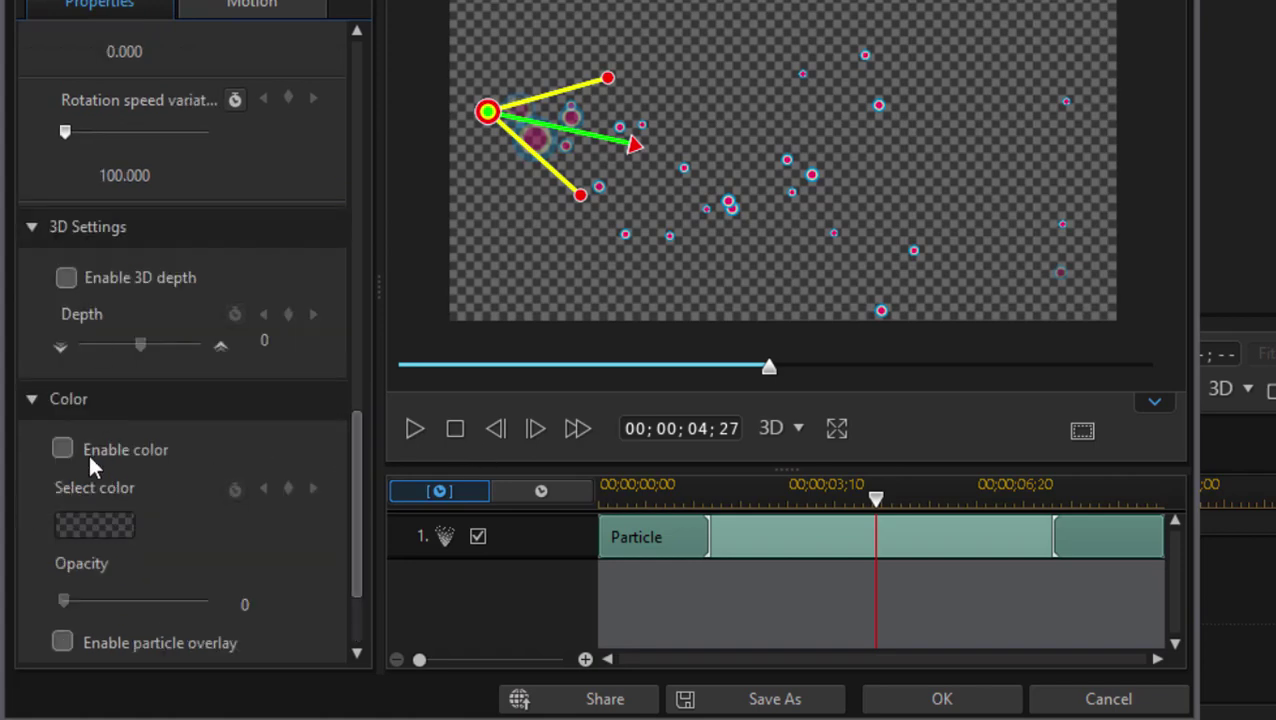
pyautogui.click(62, 448)
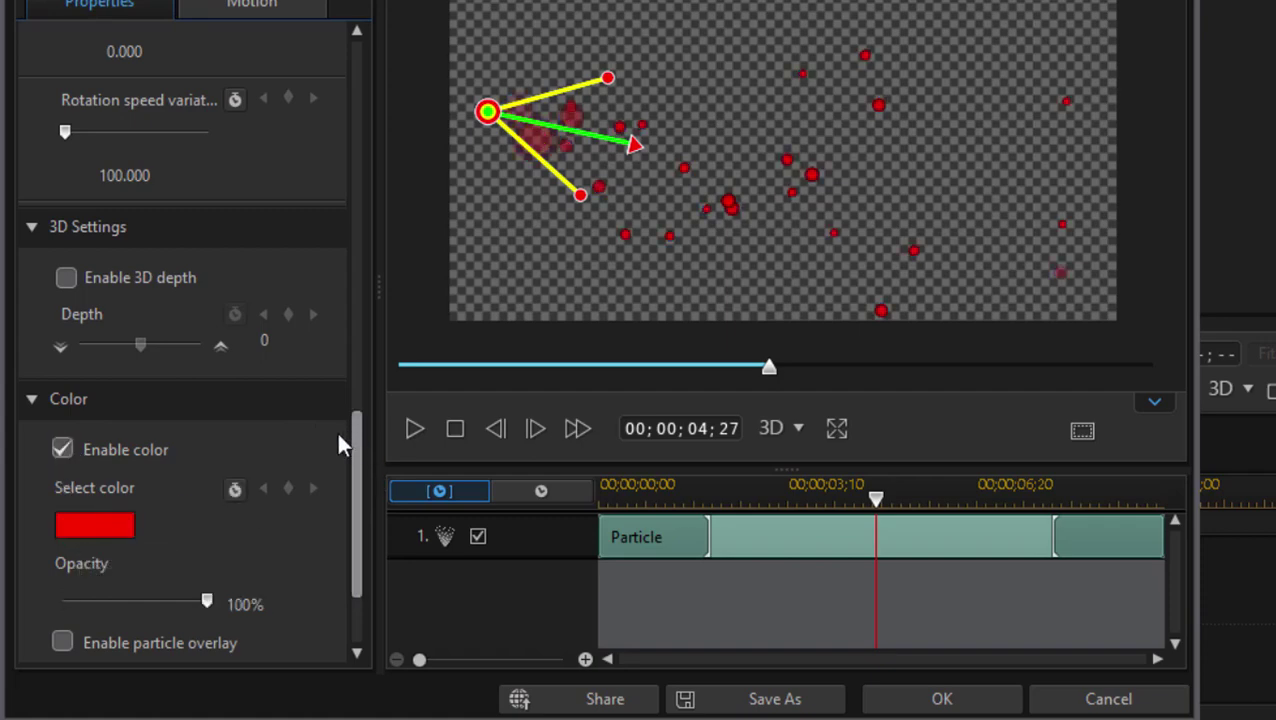
pyautogui.scroll(-1, 354, 505)
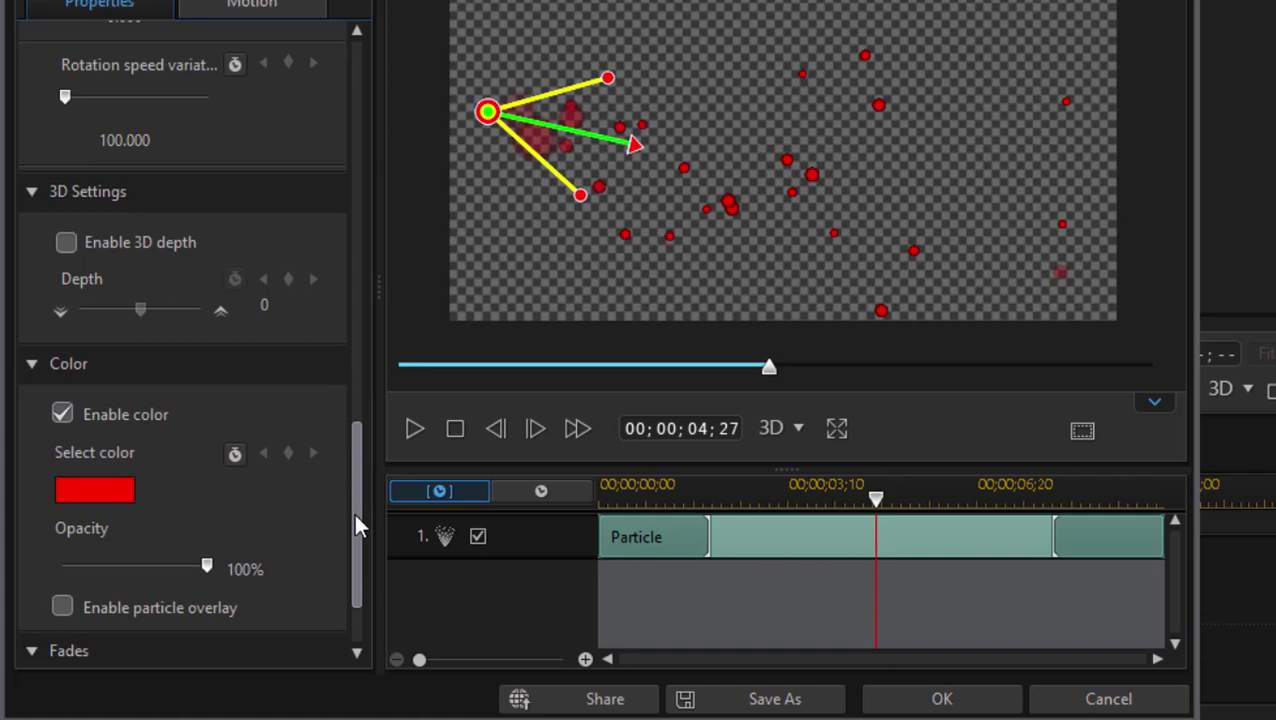
pyautogui.click(62, 413)
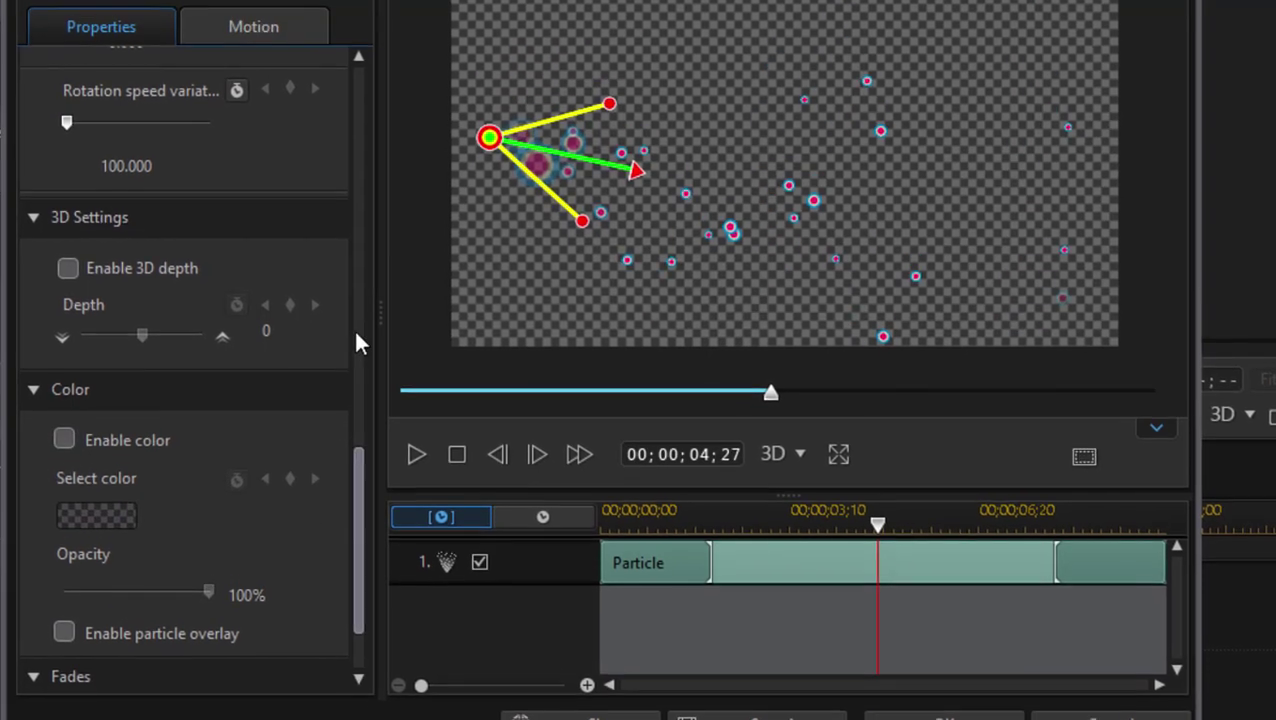
pyautogui.scroll(8, 355, 320)
pyautogui.click(45, 160)
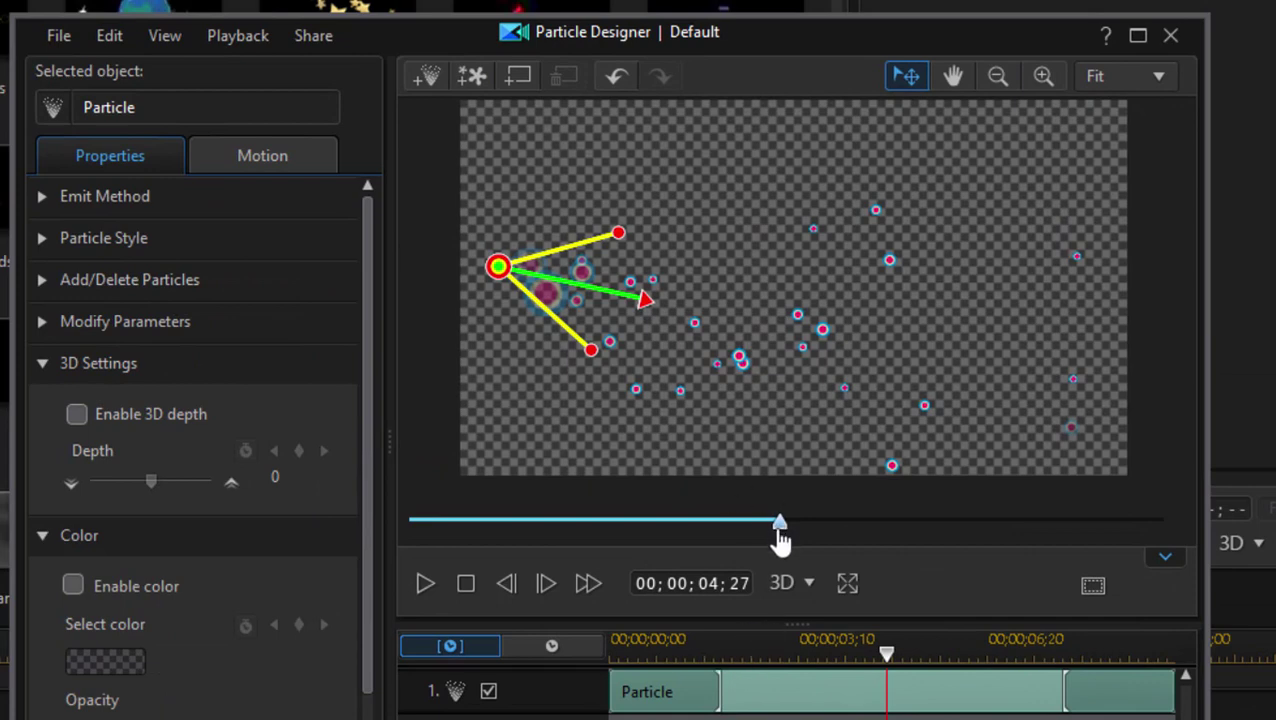
pyautogui.moveTo(749, 537)
pyautogui.mouseDown()
pyautogui.moveTo(521, 555)
pyautogui.moveTo(727, 528)
pyautogui.mouseUp()
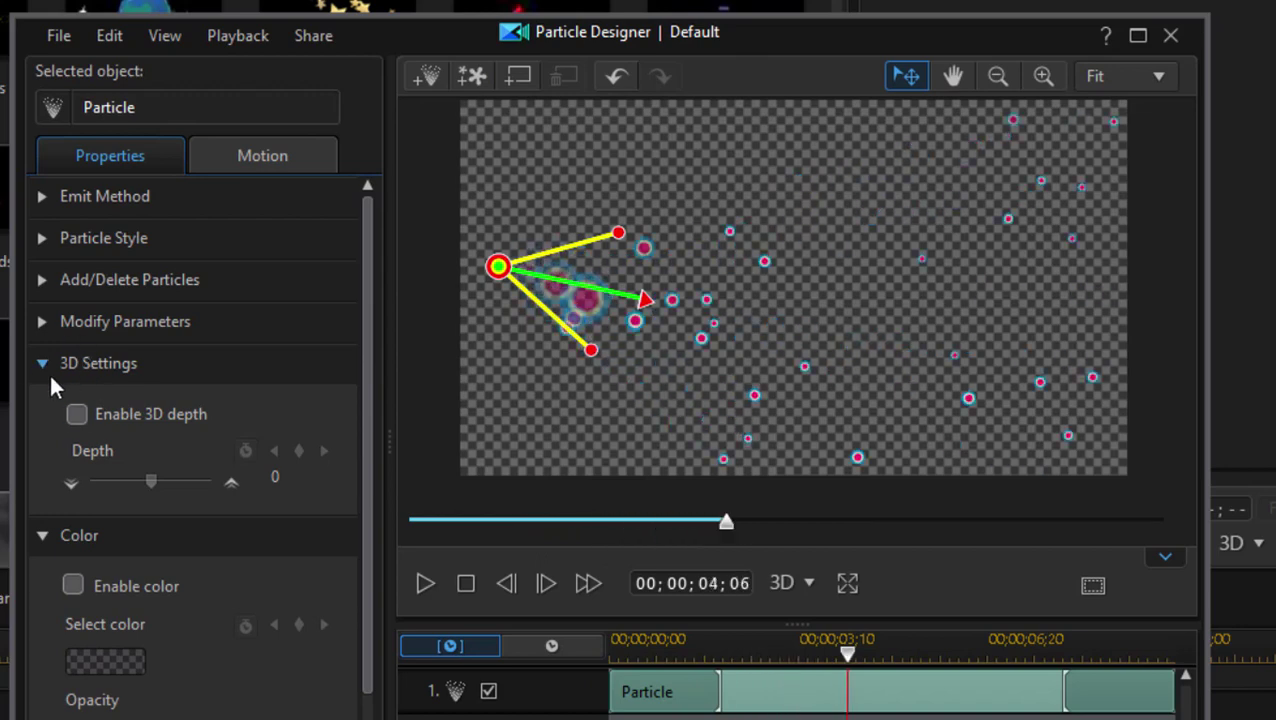
# - Try wave, vertical, spiral, S-curve and horizontal motion paths, then apply the circle path
pyautogui.click(280, 153)
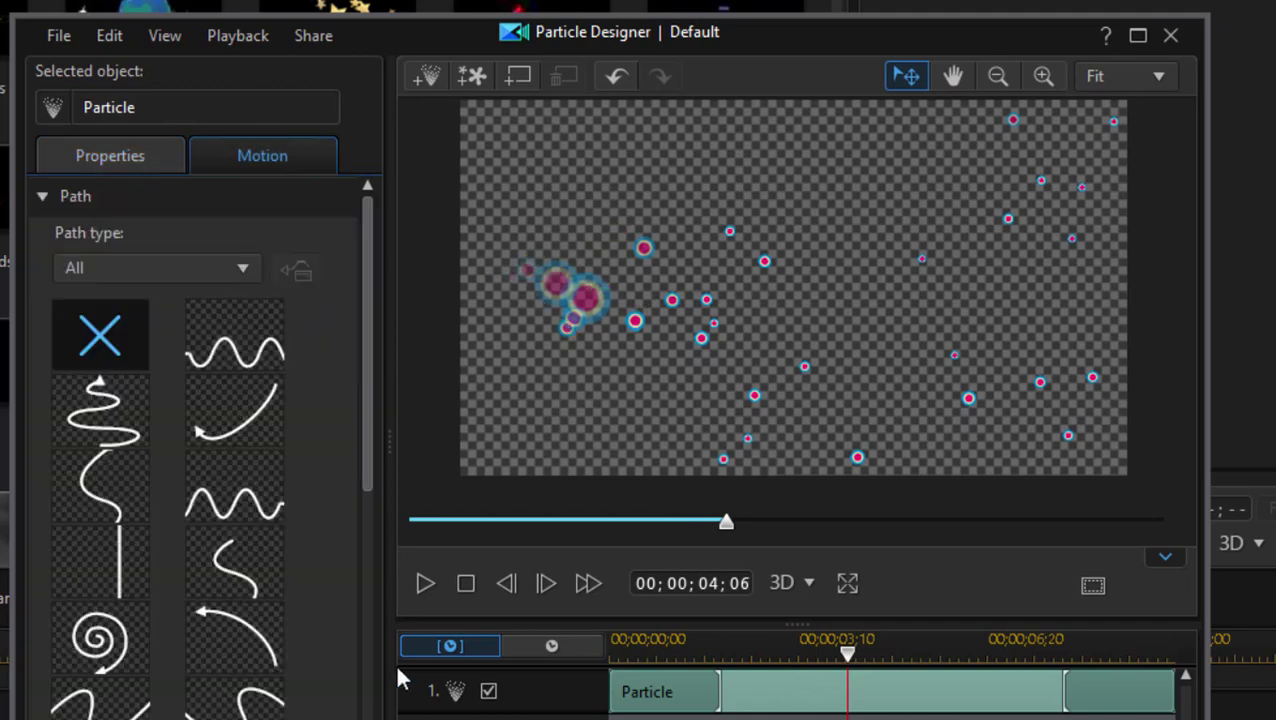
pyautogui.click(256, 354)
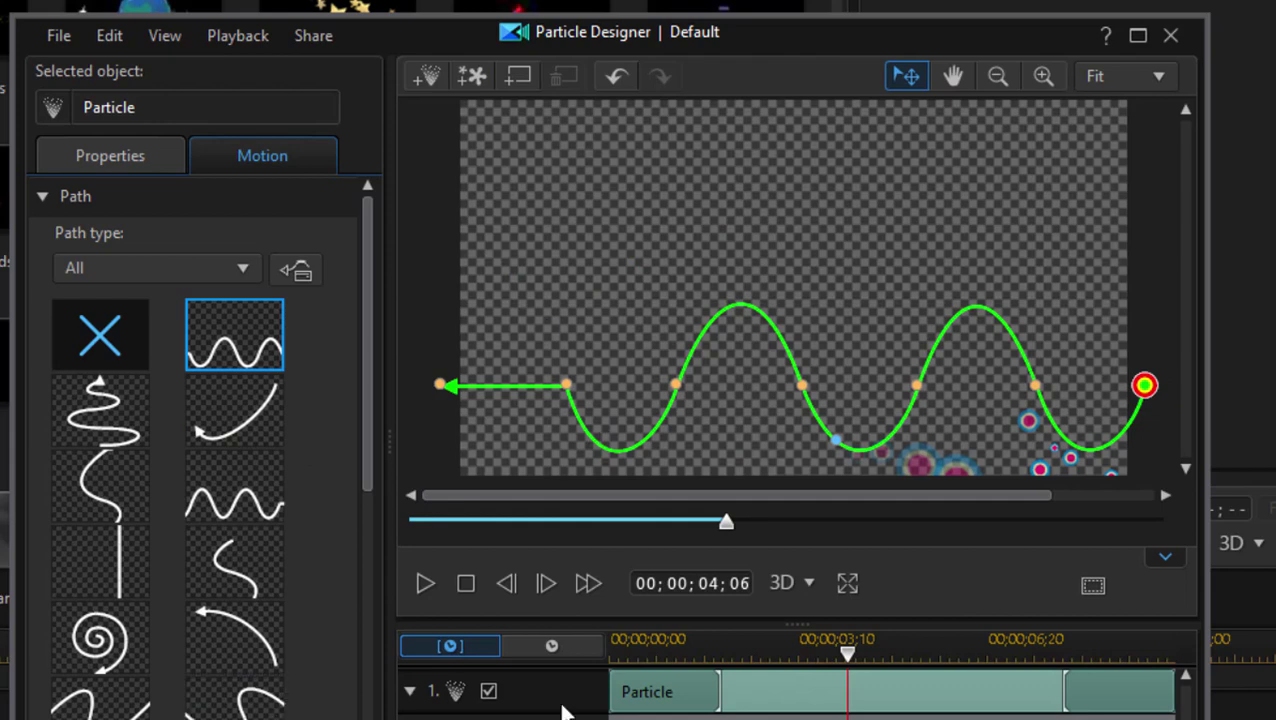
pyautogui.moveTo(720, 528); pyautogui.dragTo(1005, 530)
pyautogui.click(128, 578)
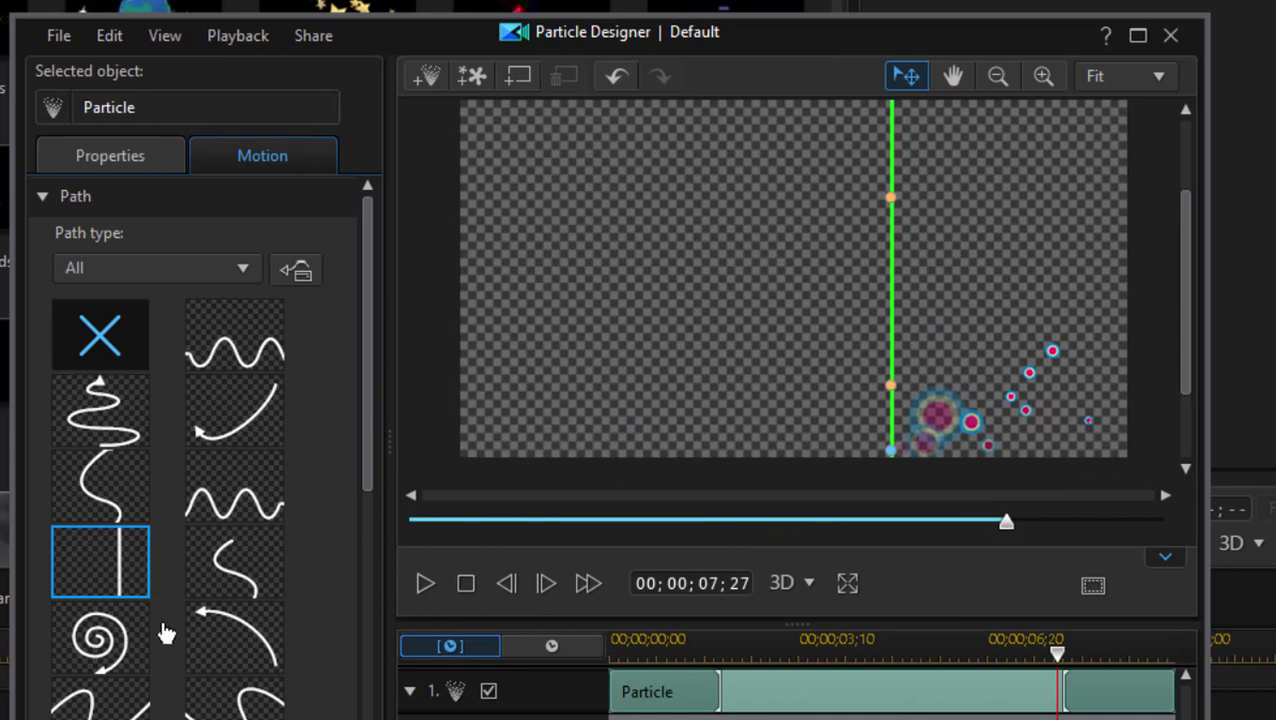
pyautogui.click(100, 648)
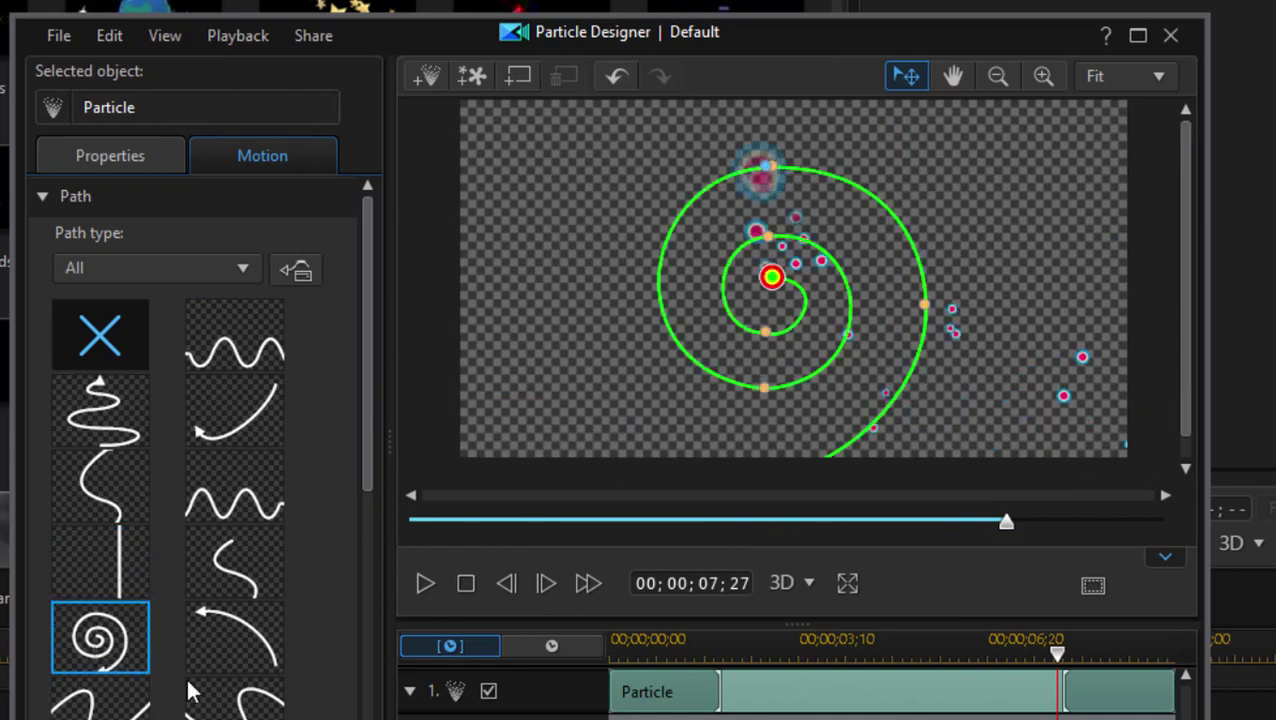
pyautogui.click(225, 705)
pyautogui.scroll(-6, 200, 620)
pyautogui.click(137, 548)
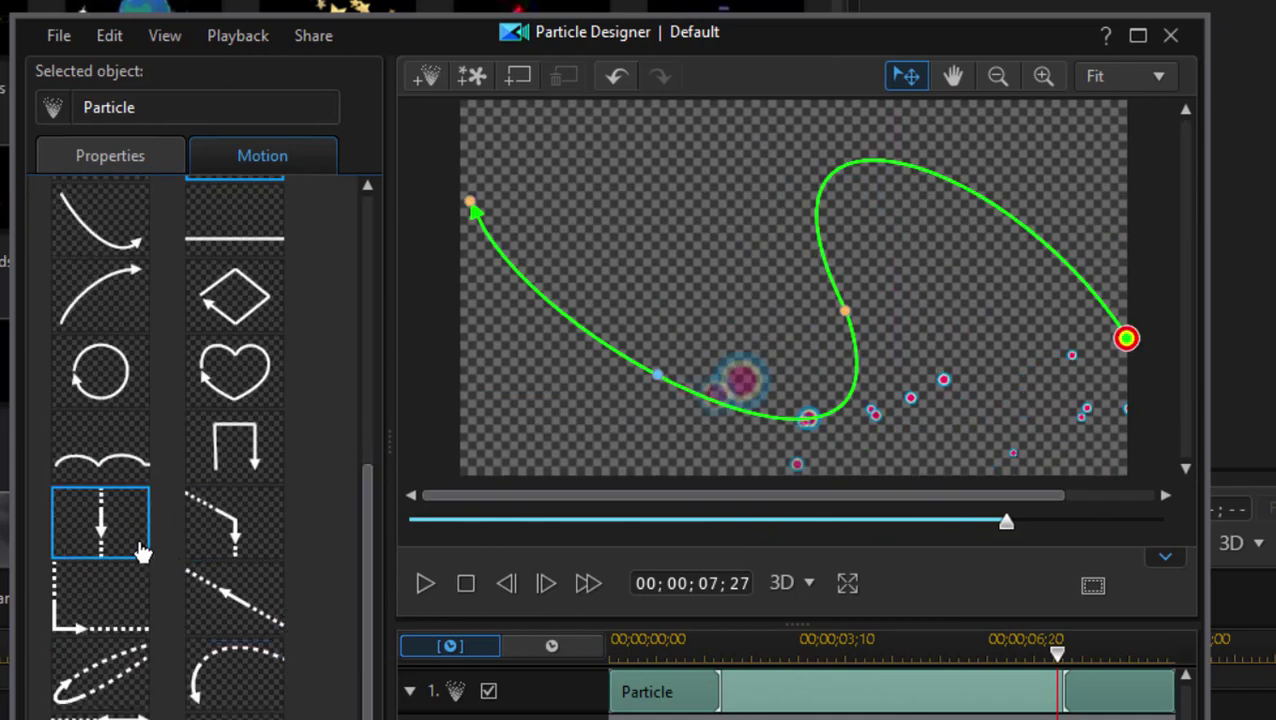
pyautogui.click(100, 713)
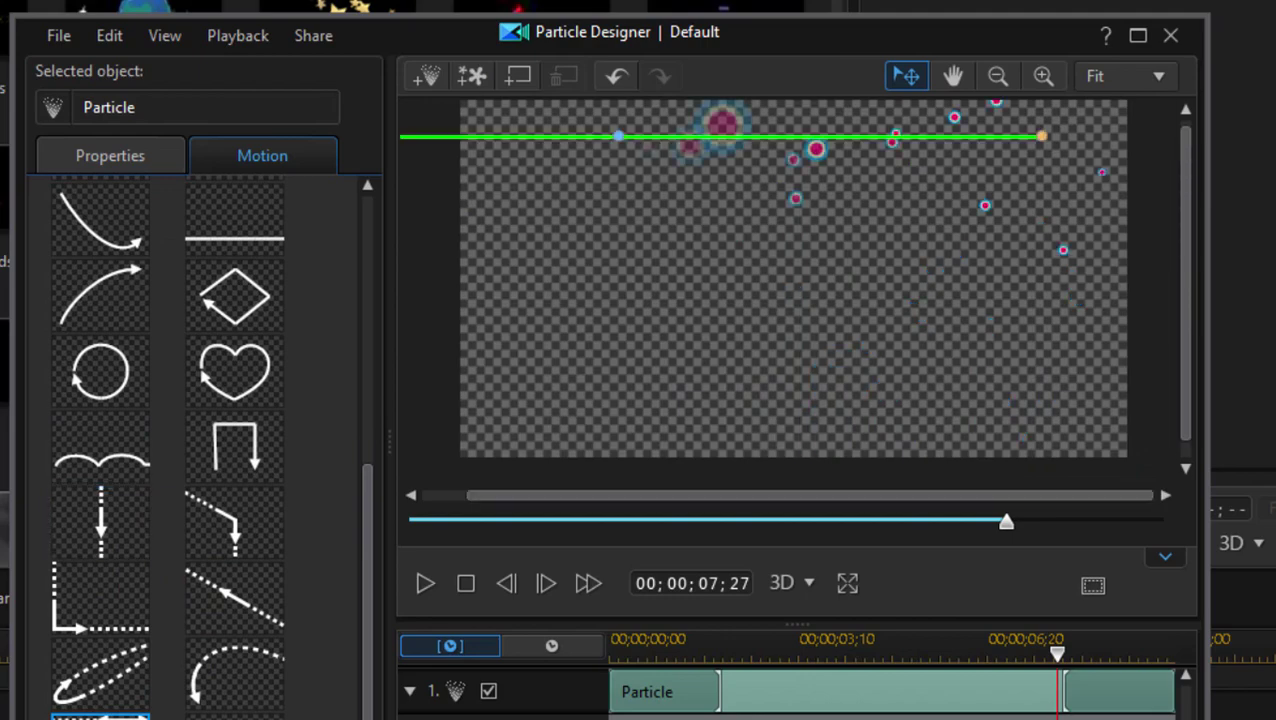
pyautogui.click(100, 371)
pyautogui.scroll(-1, 378, 615)
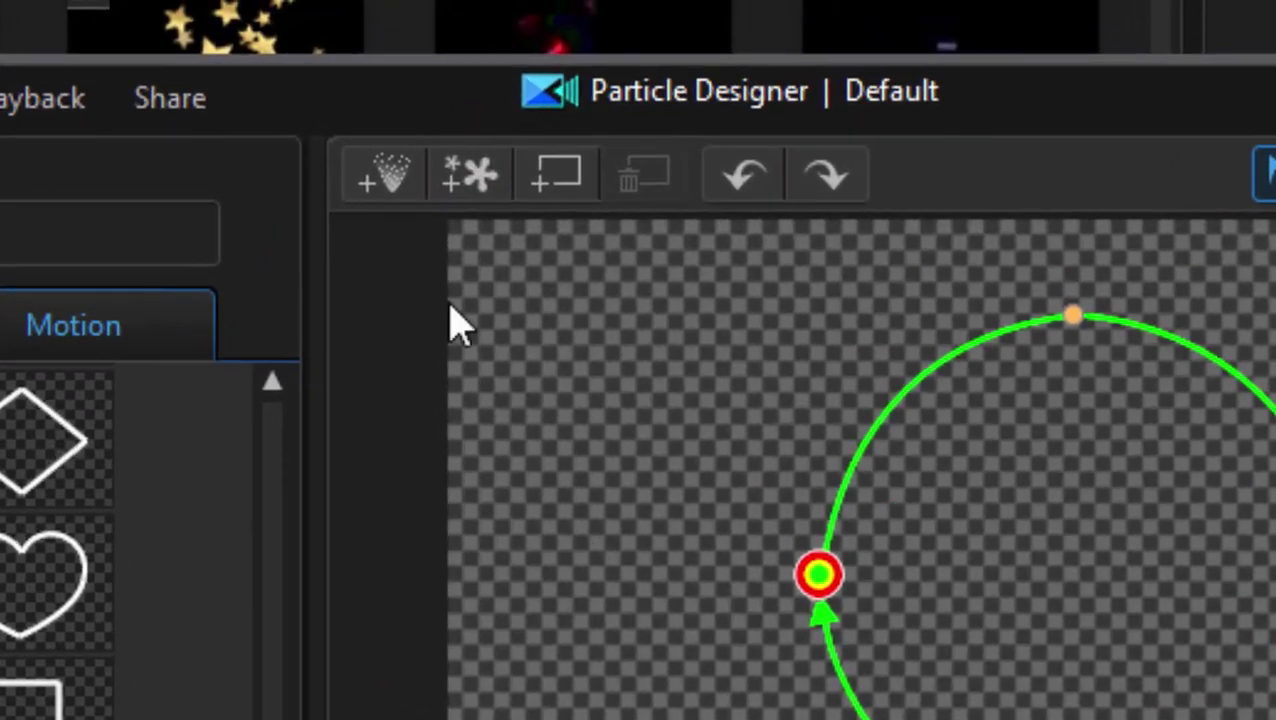
pyautogui.click(415, 178)
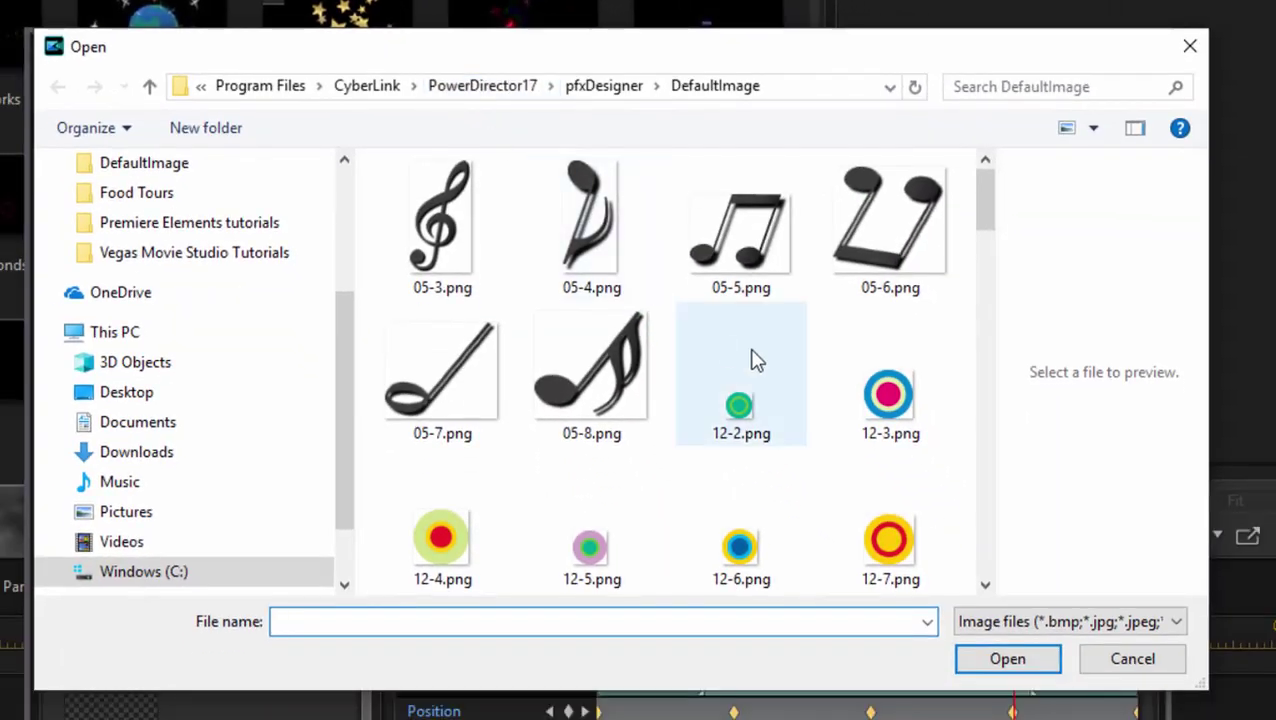
pyautogui.scroll(-5, 846, 460)
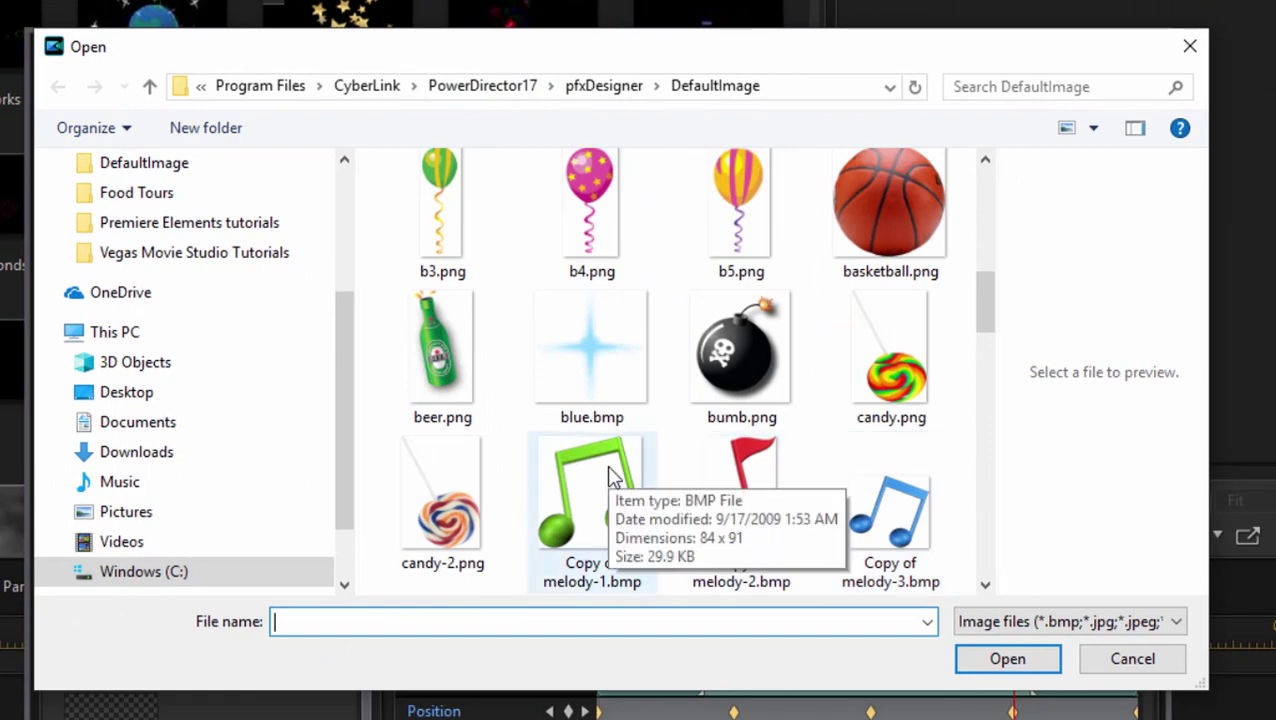
pyautogui.click(1150, 662)
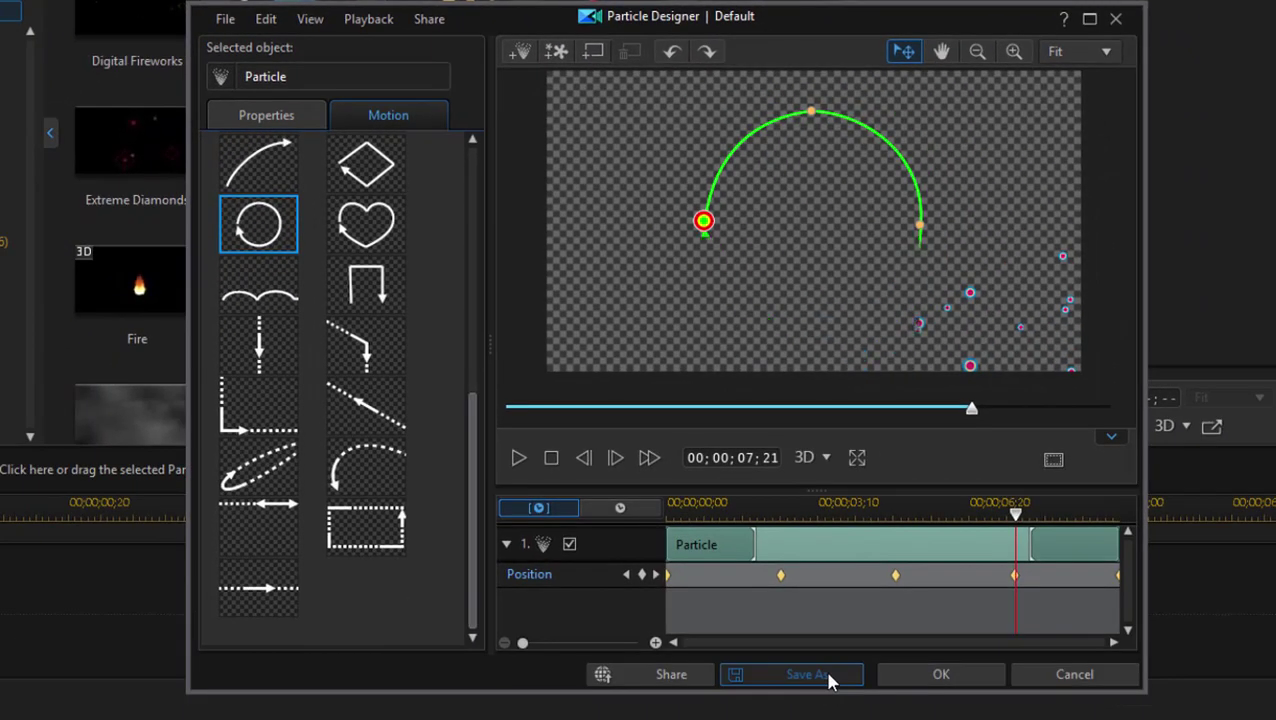
# - Save the particle effect as a custom template named 'Balloons'
pyautogui.click(807, 674)
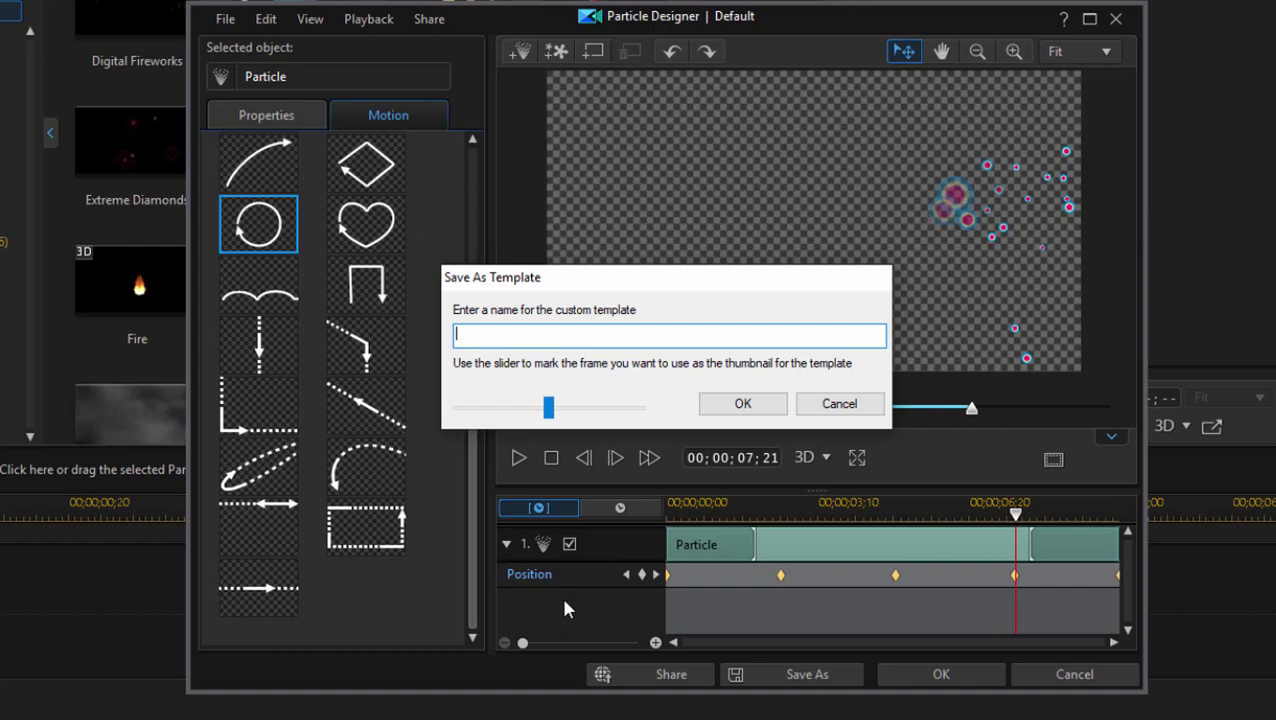
pyautogui.write('Balloons')
pyautogui.press('Return')
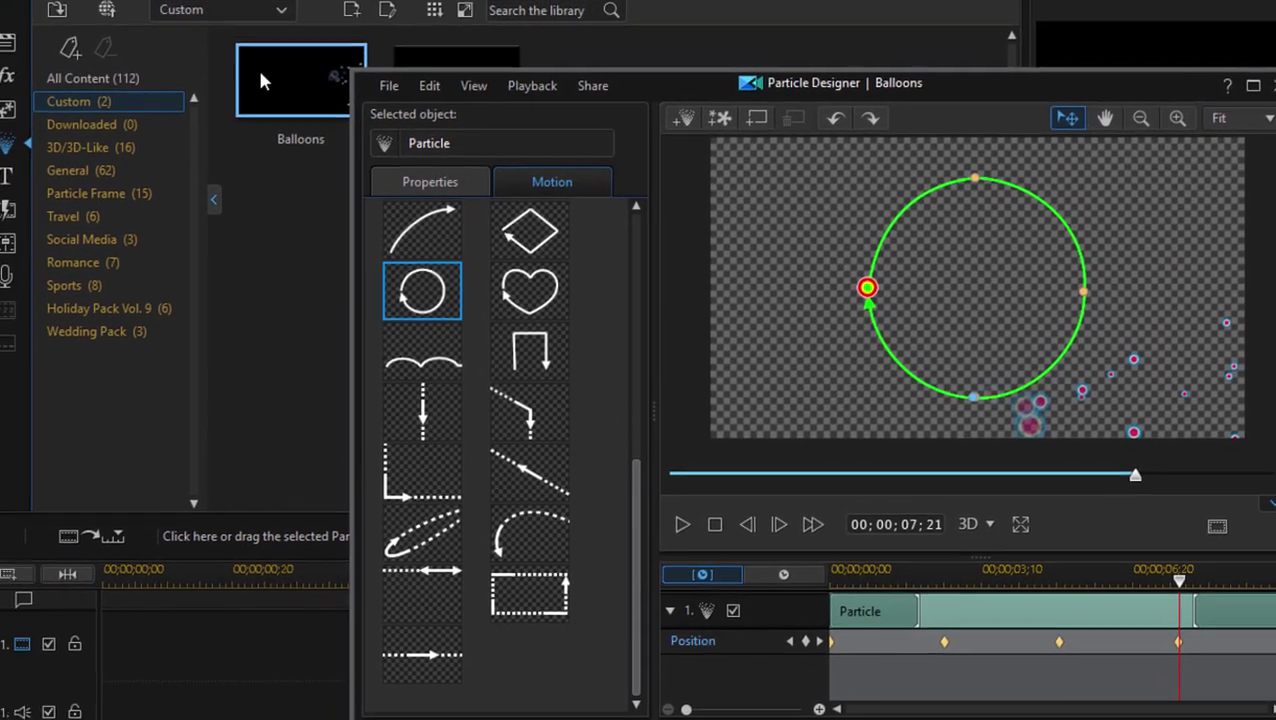